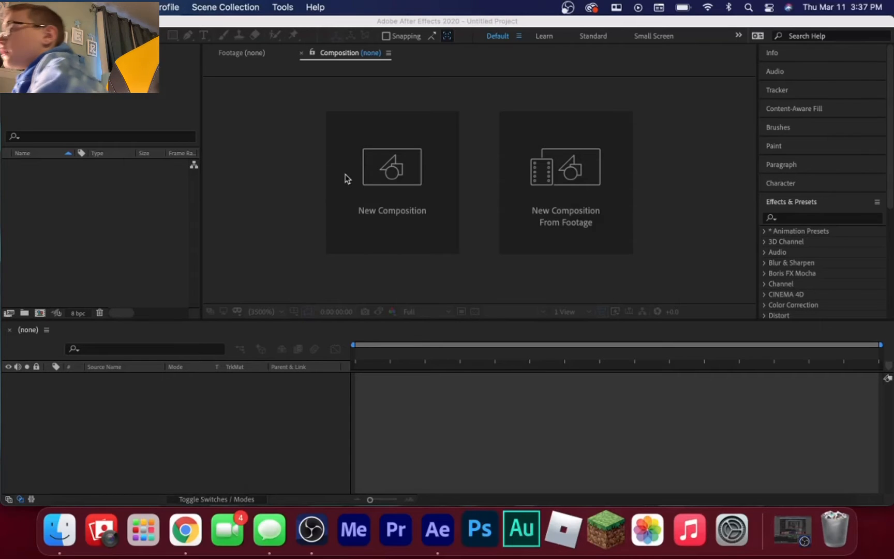
Step: Create a 1920 x 1080 px composition named Audio with square pixels and a duration of 0:03:11:00
left_click(365, 185)
left_click(372, 184)
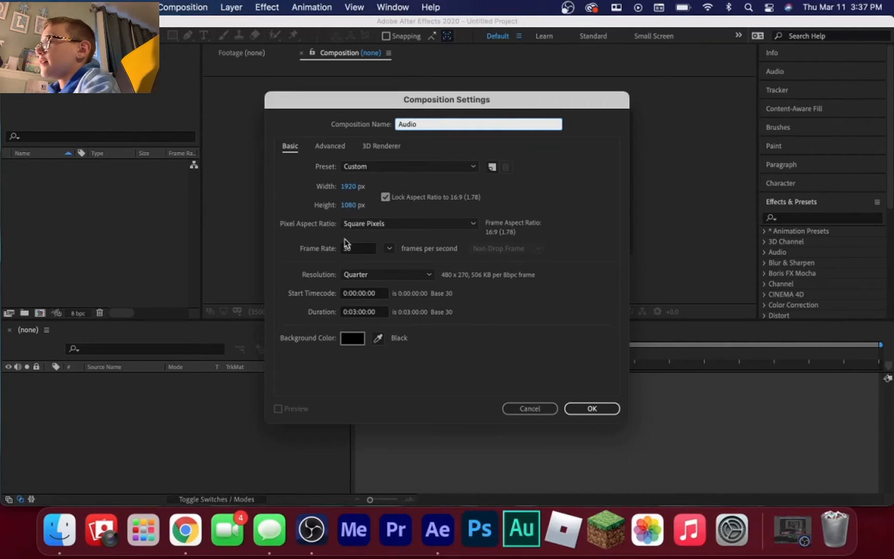
left_click(355, 226)
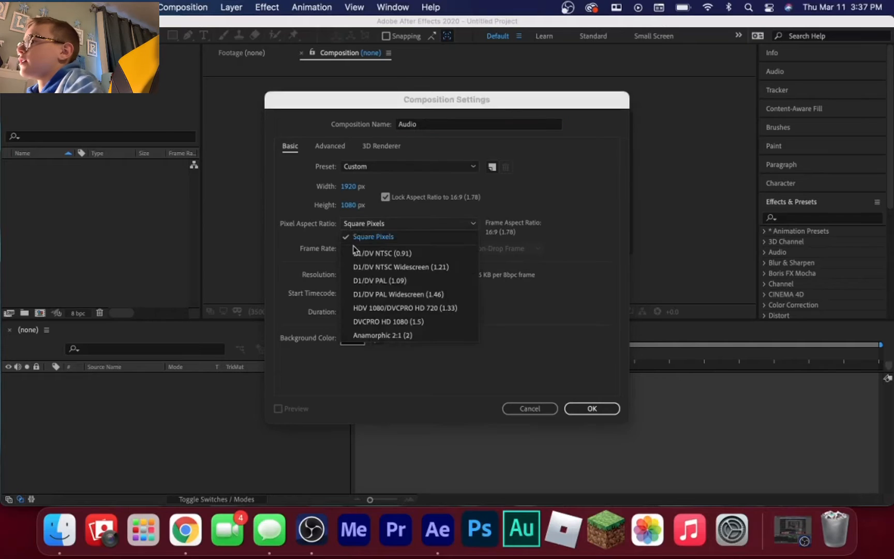
left_click(356, 237)
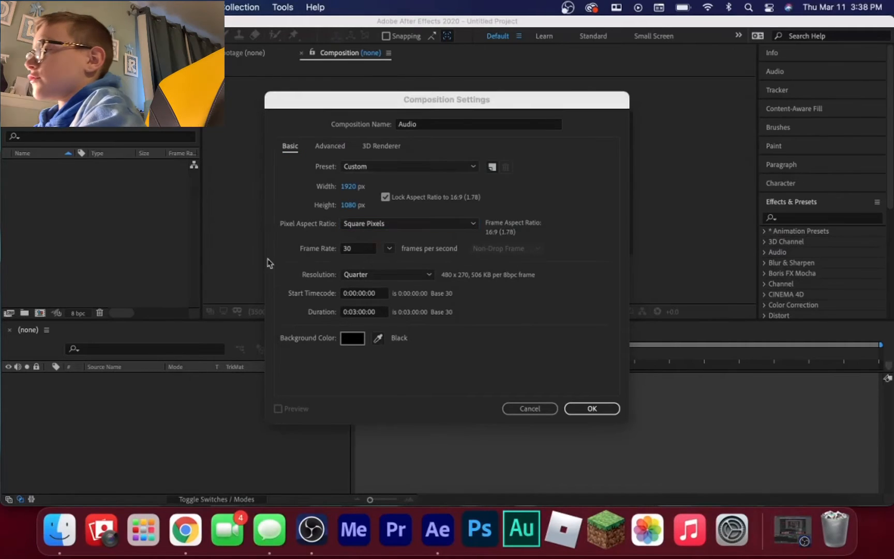
left_click(365, 312)
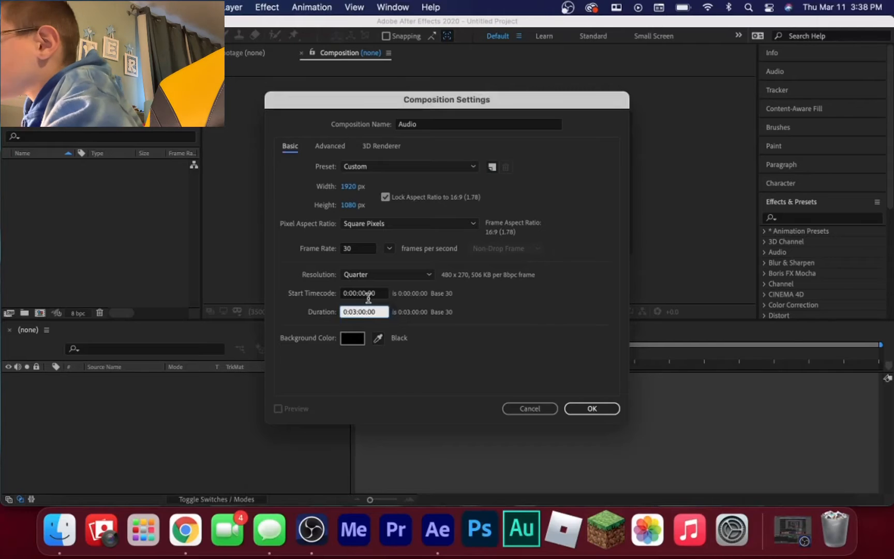
type("11")
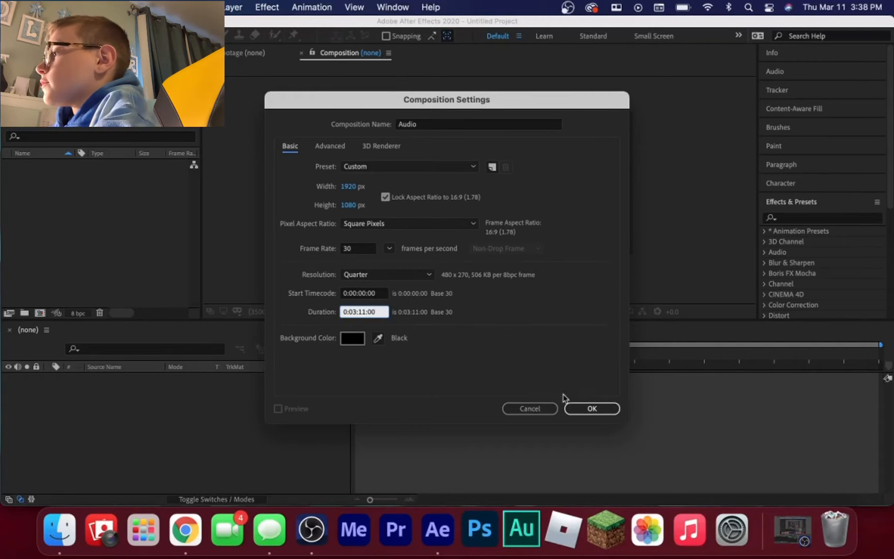
left_click(595, 410)
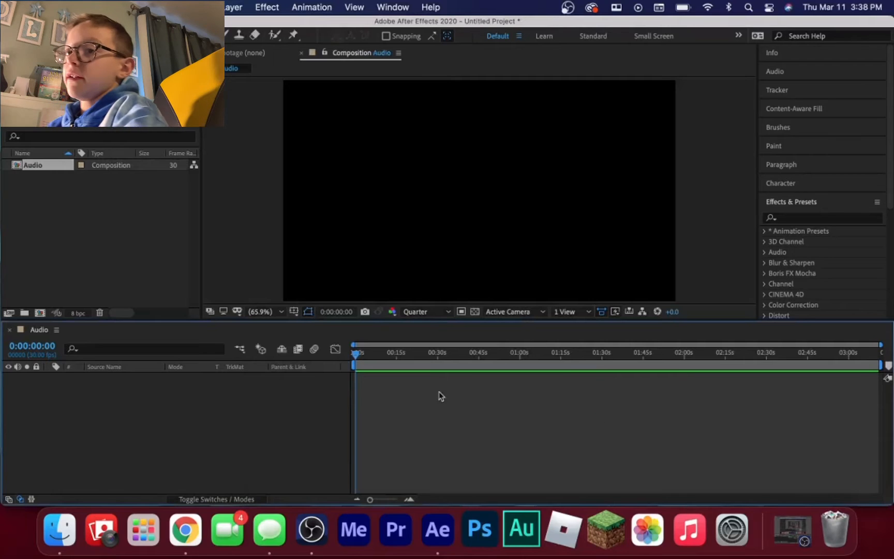
Step: Import BG.jpg from the Downloads folder into the project
left_click(72, 251)
double_click(71, 251)
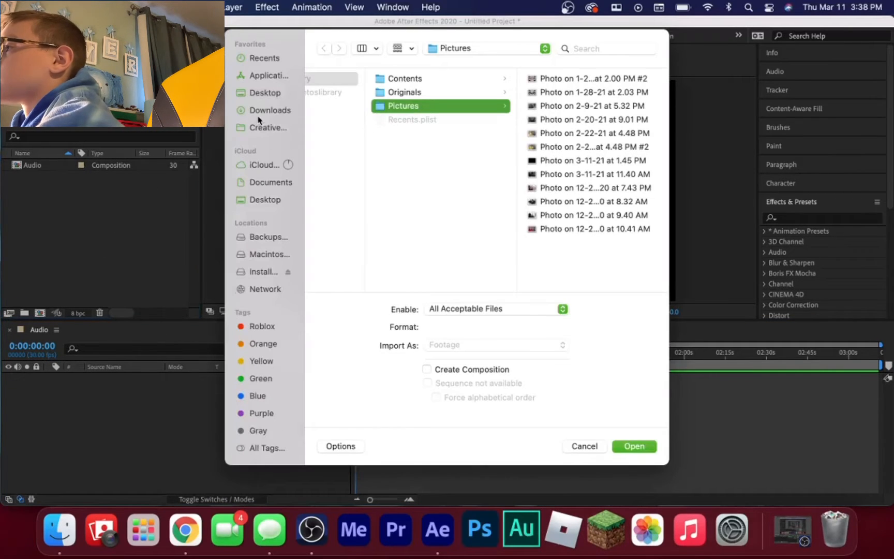
left_click(259, 112)
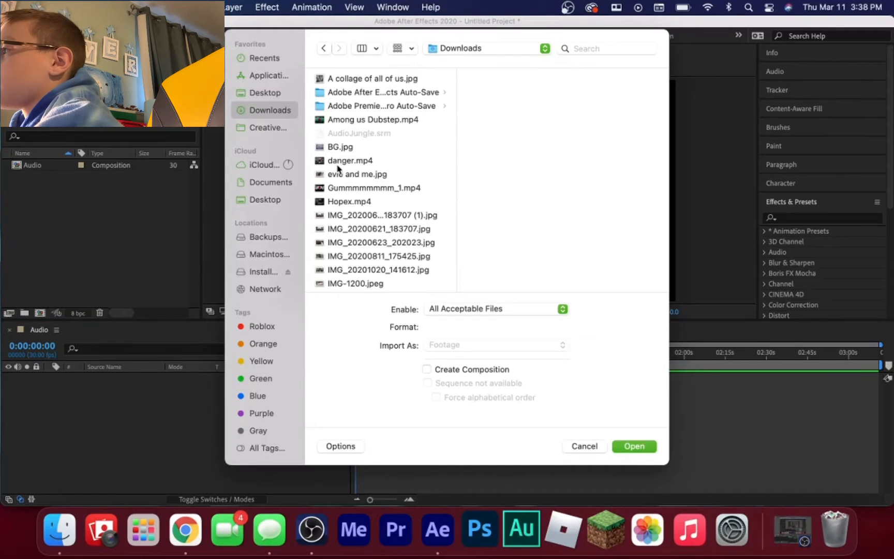
left_click(331, 148)
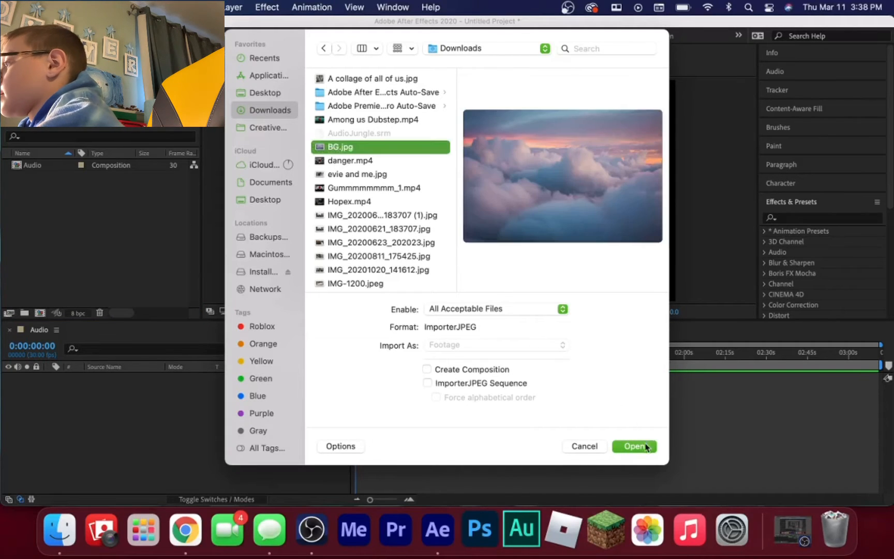
left_click(634, 446)
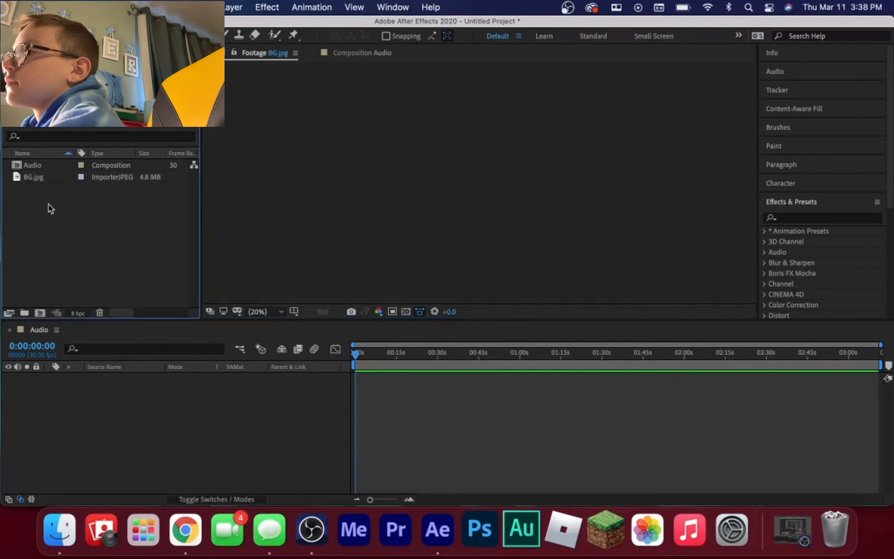
Step: Import Music.mp3 and Logo copy.png from the Desktop folder into the project
double_click(196, 206)
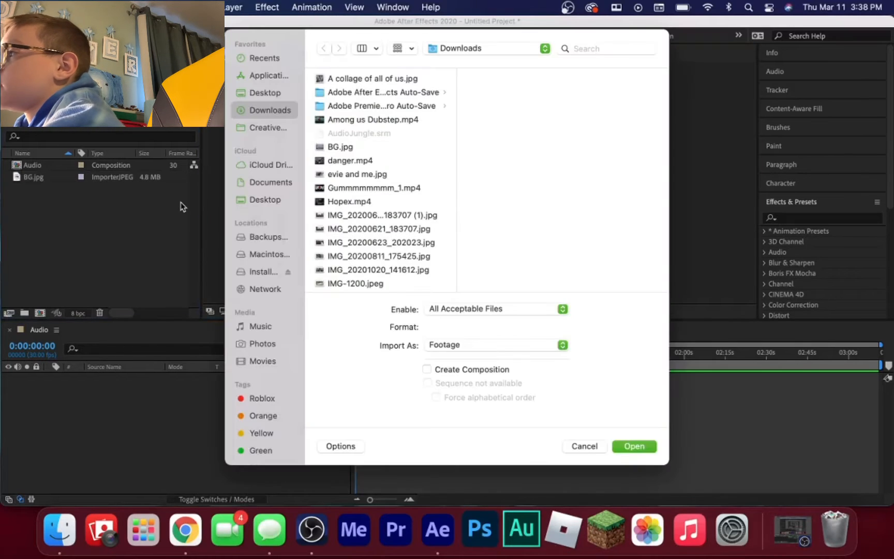
left_click(261, 92)
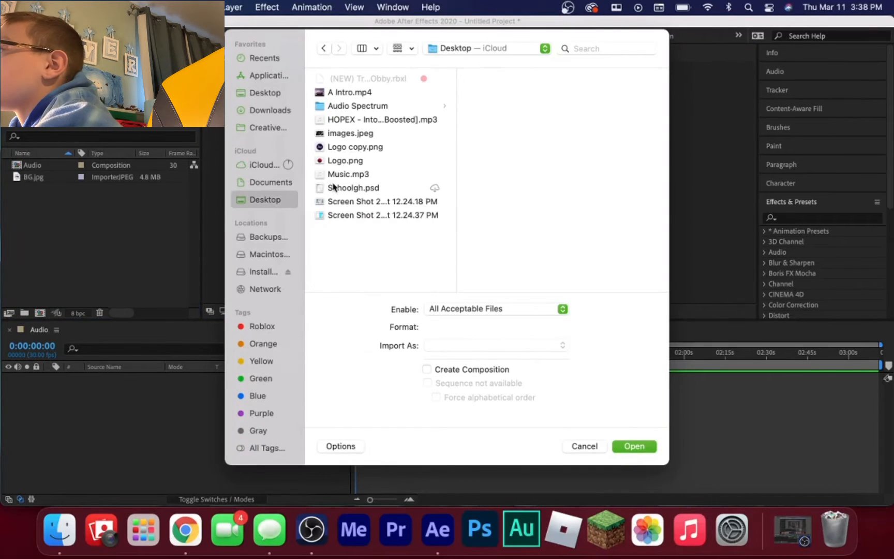
left_click(329, 176)
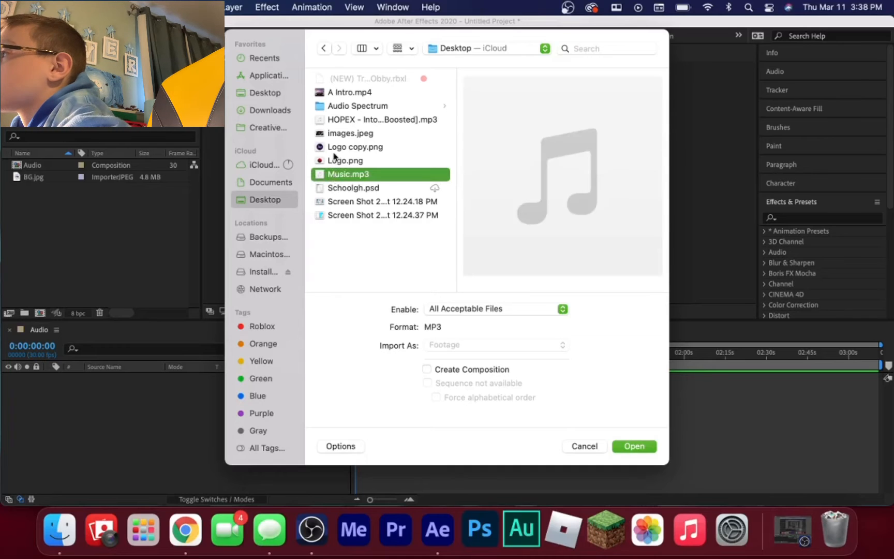
left_click(335, 147, "shift")
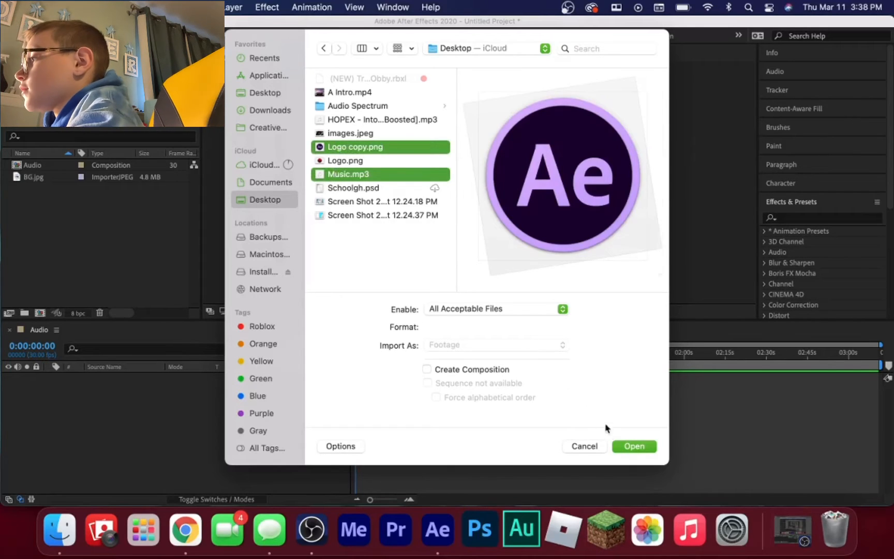
left_click(633, 446)
left_click(28, 180)
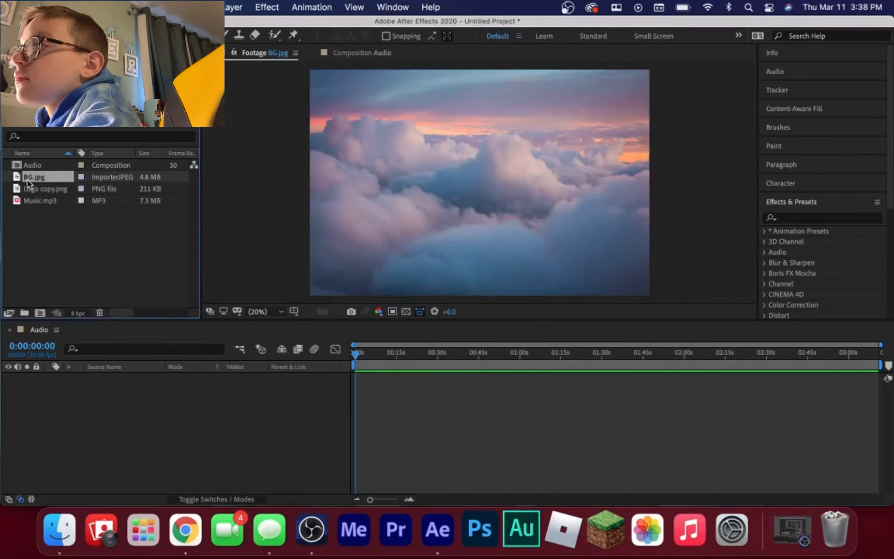
left_click(27, 191)
left_click(28, 202)
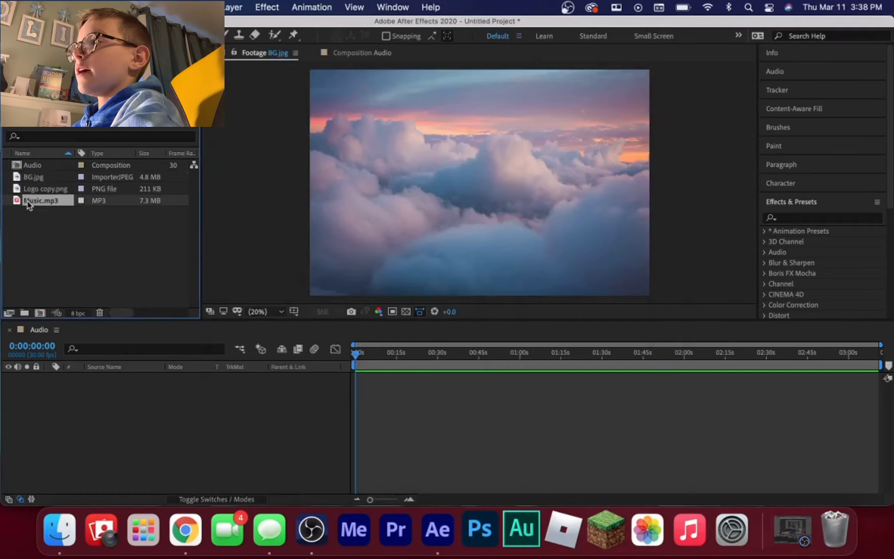
left_click(48, 235)
Step: Add BG.jpg to the Audio composition as a layer and set its scale to 43%
left_click(33, 180)
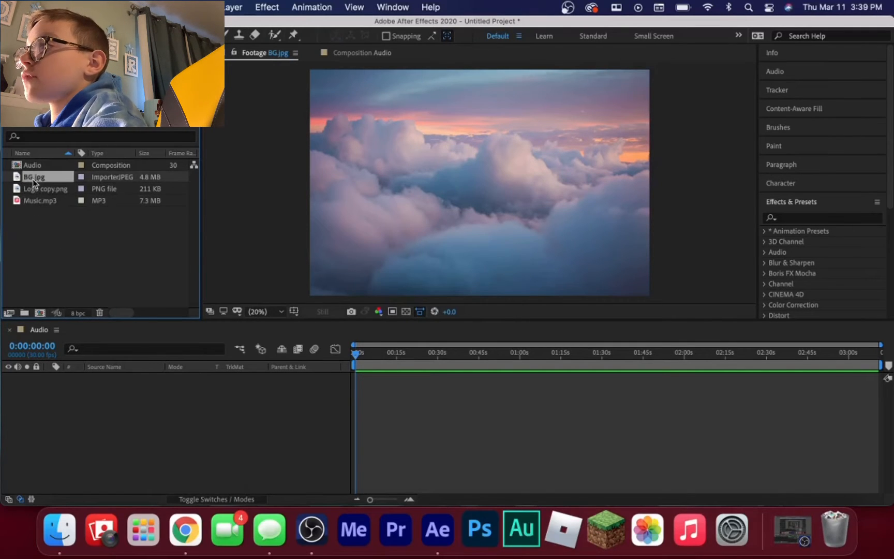
left_click_drag(40, 180, 94, 393)
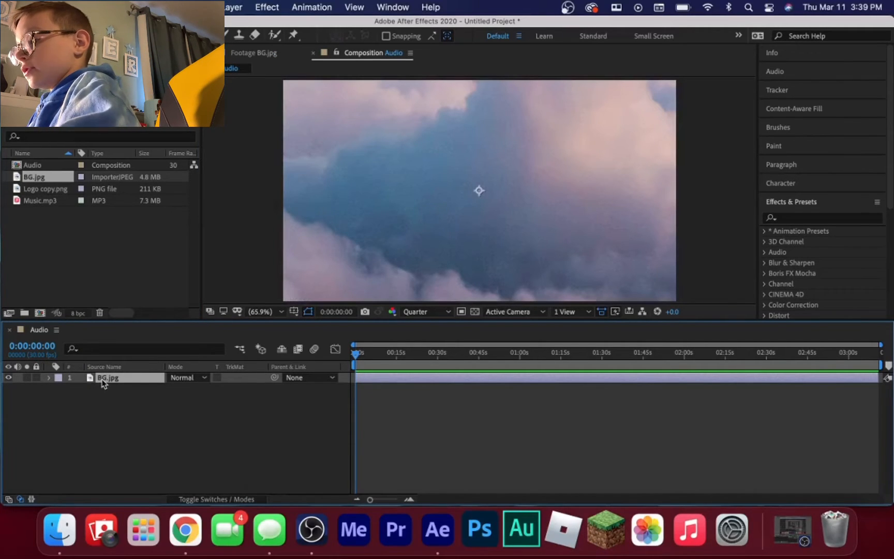
key("s")
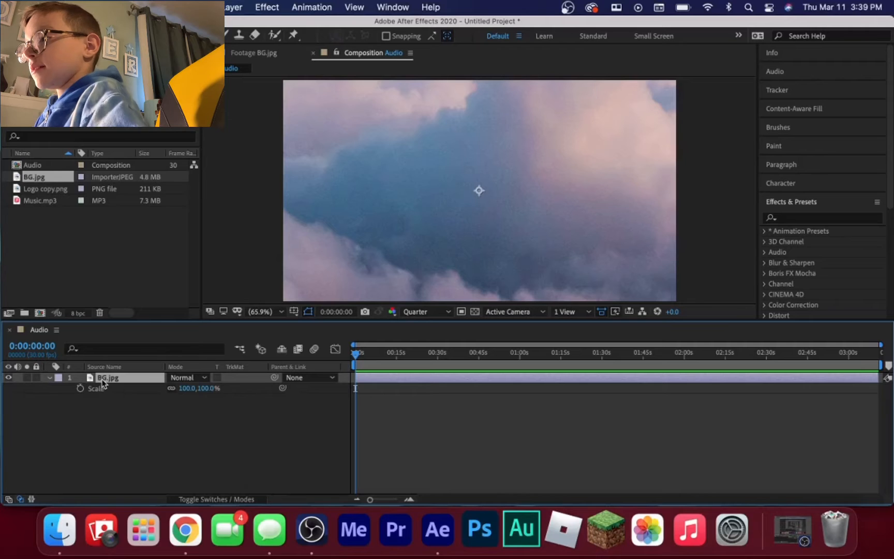
left_click(207, 388)
key("Return")
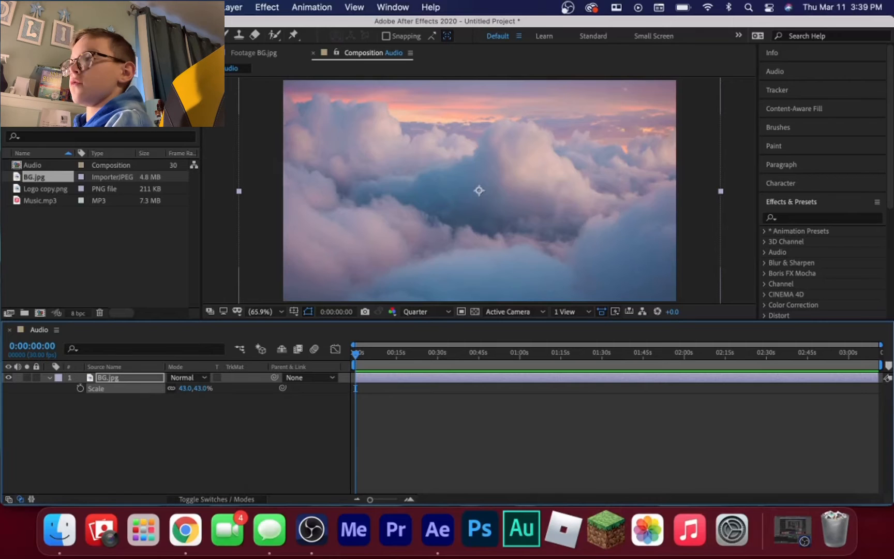
left_click(112, 378)
key("s")
left_click(86, 412)
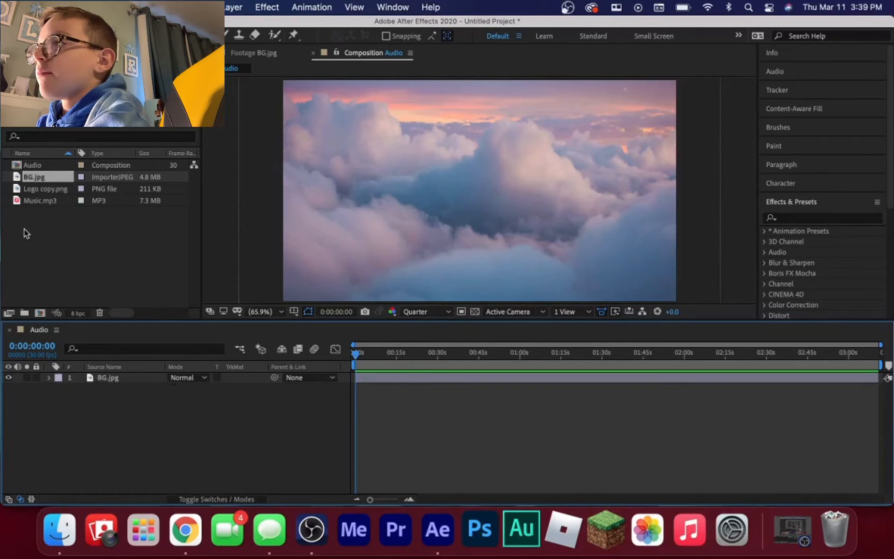
Step: Add Music.mp3 below the BG.jpg layer, preview the playback and move the current time to 0:00:30:24
left_click(30, 200)
left_click_drag(32, 202, 127, 425)
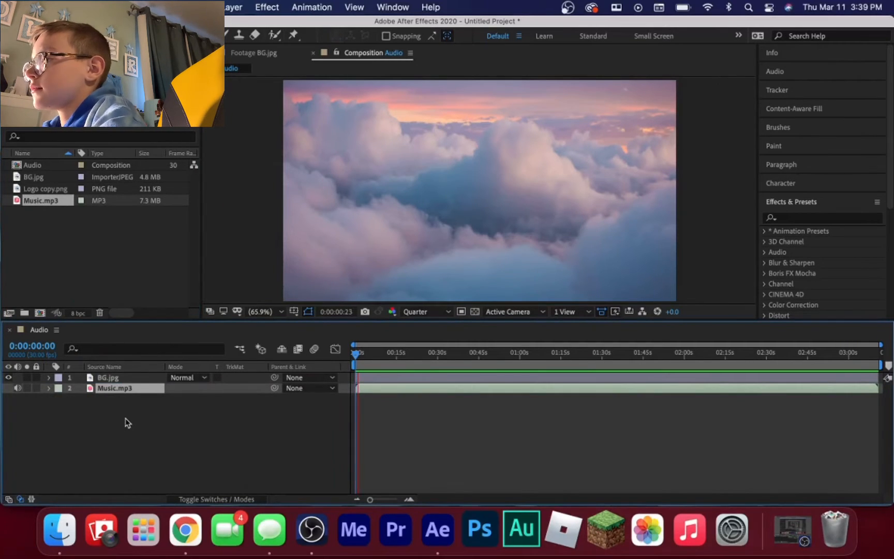
key("space")
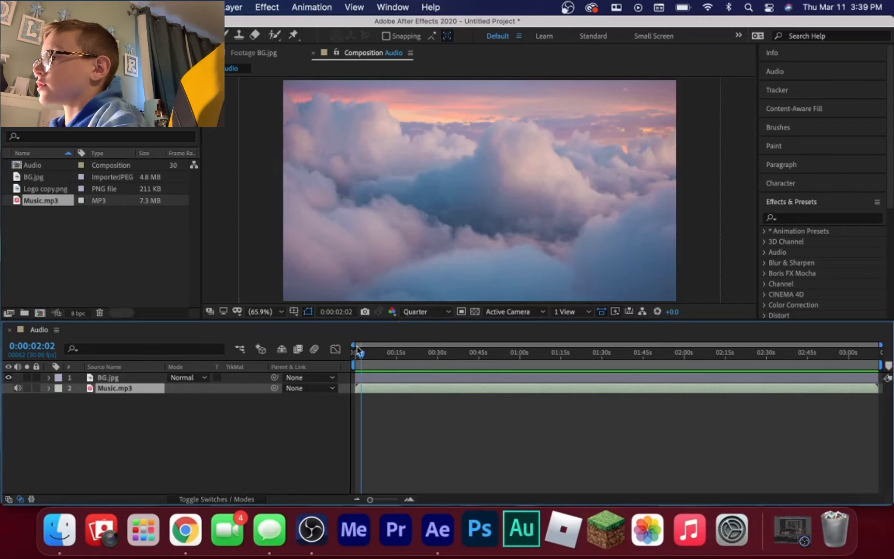
left_click_drag(362, 356, 440, 367)
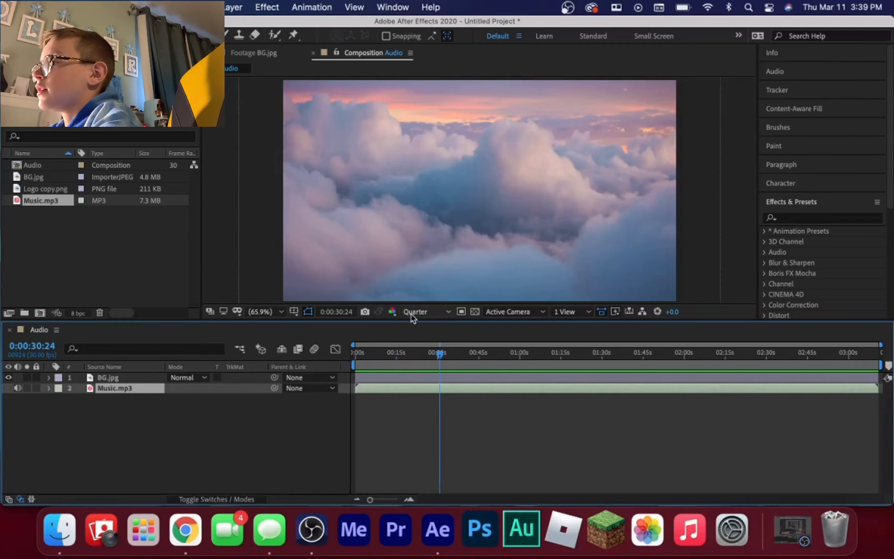
Step: Switch the composition's preview resolution to Full and back to Quarter
left_click(412, 312)
left_click(414, 340)
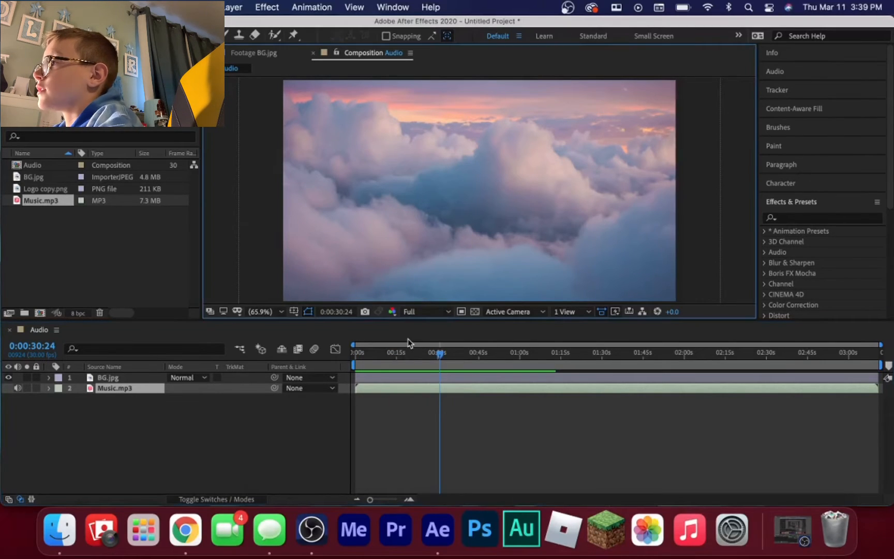
left_click(412, 312)
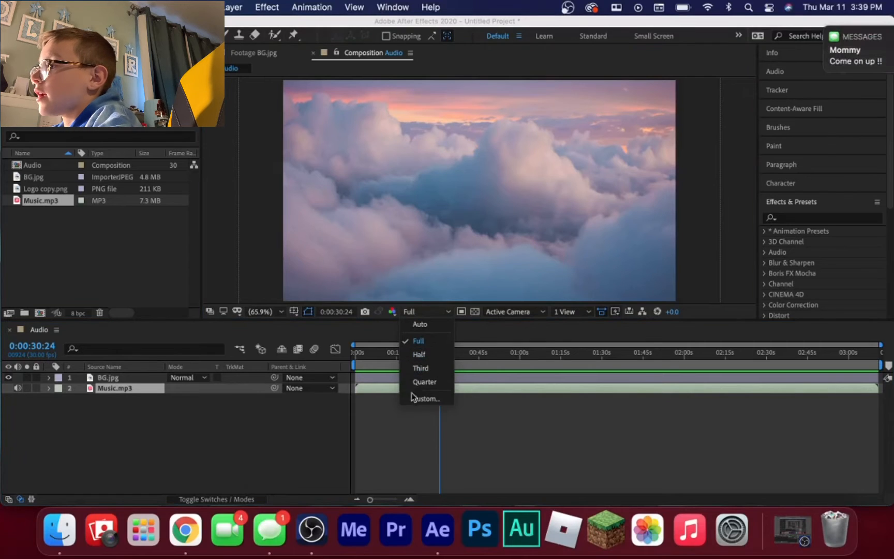
left_click(411, 379)
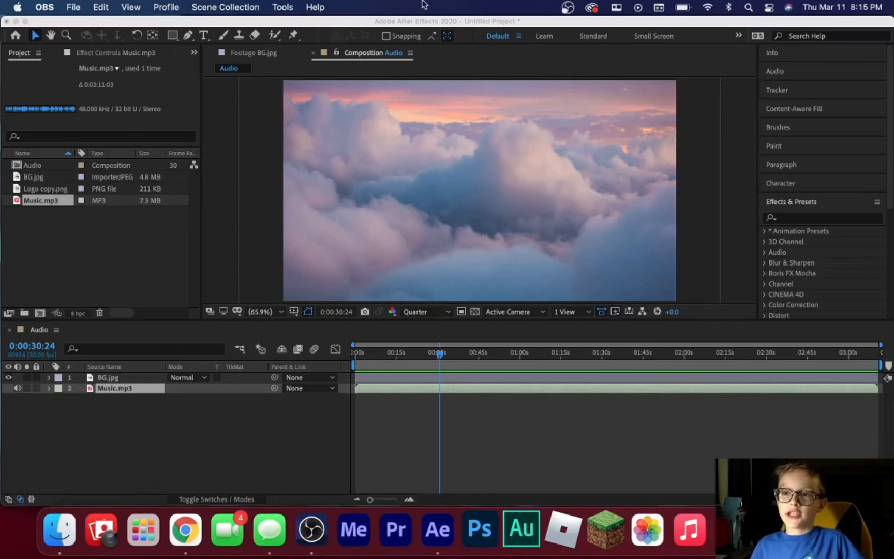
left_click(858, 10)
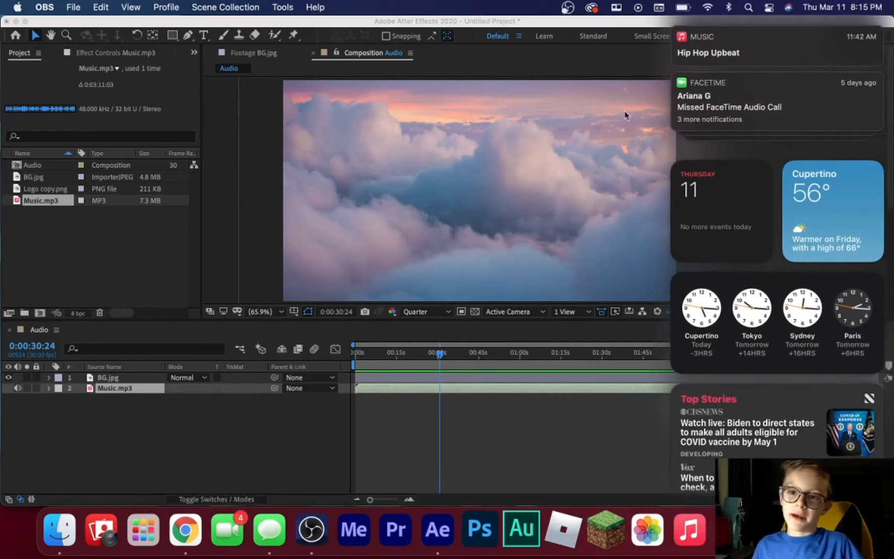
left_click(600, 104)
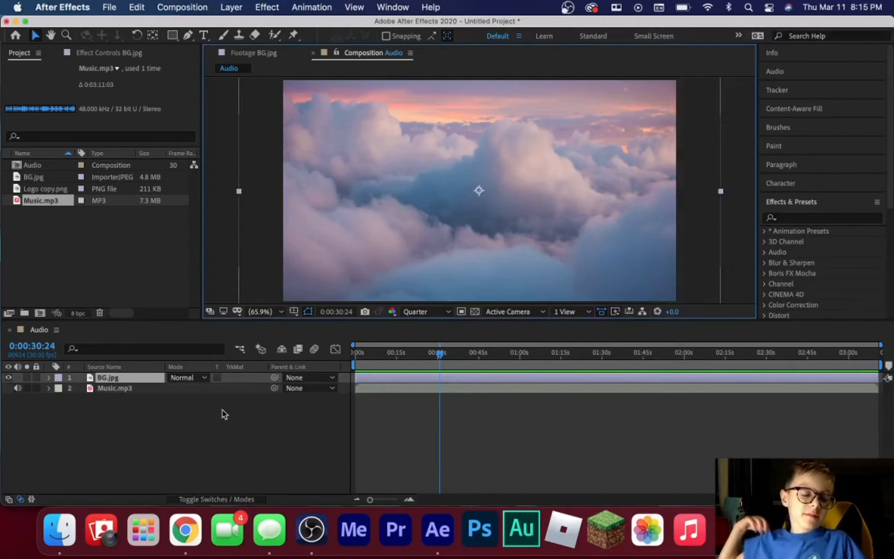
left_click(188, 431)
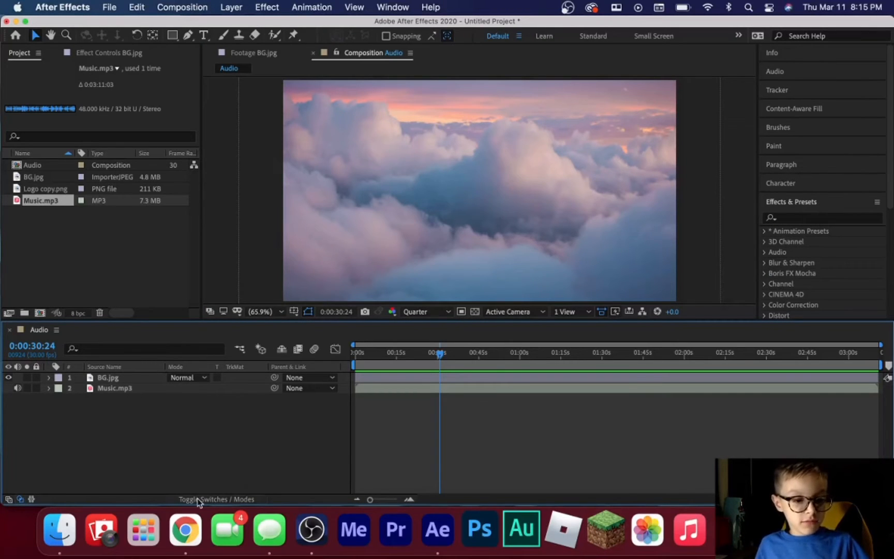
left_click(100, 381)
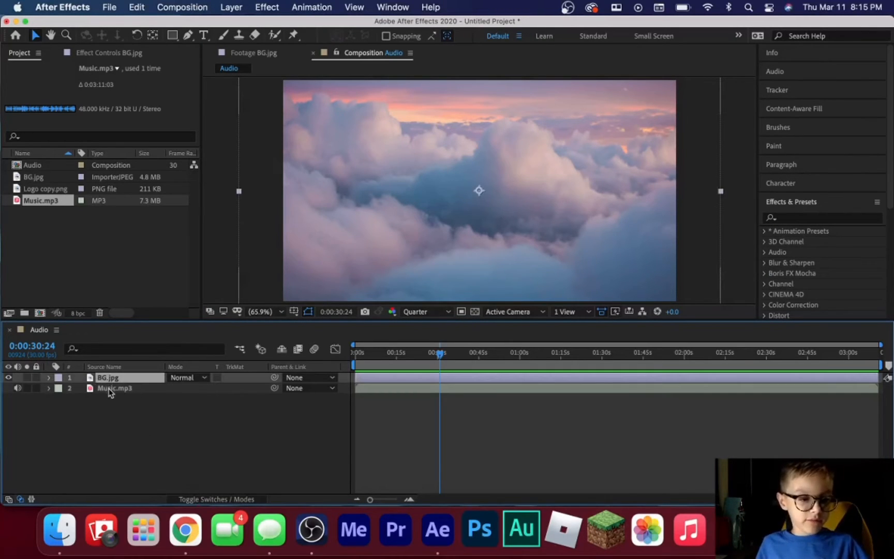
left_click(110, 392)
left_click(108, 381)
left_click(107, 402)
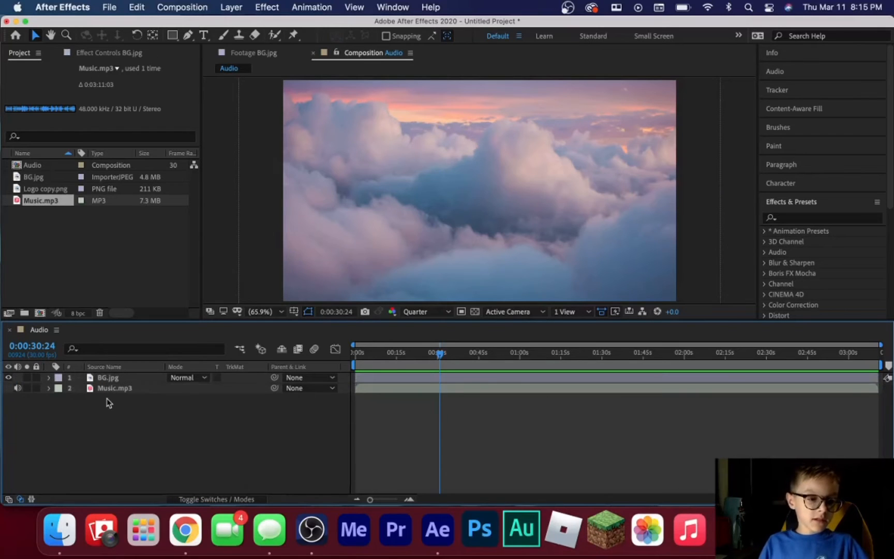
left_click(21, 173)
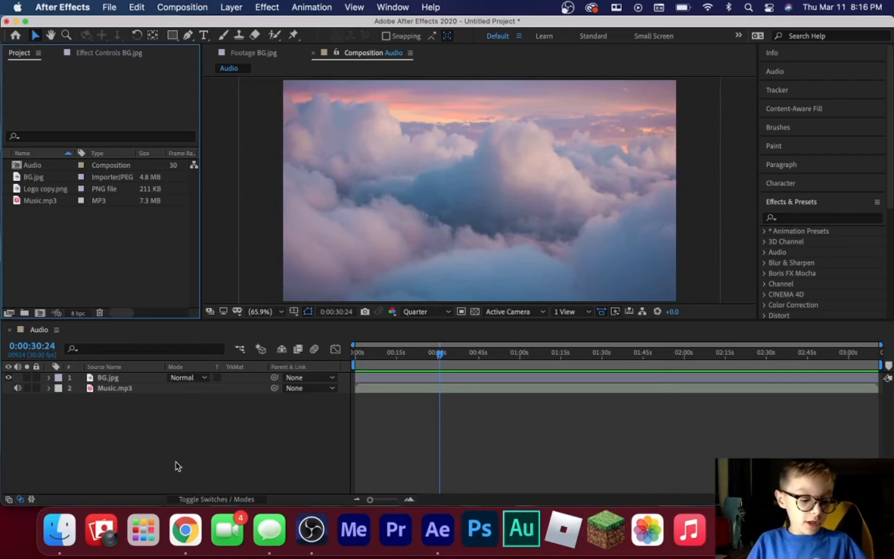
Step: Create a black 1920 x 1080 px solid layer named Spectrum in the Audio composition
right_click(141, 413)
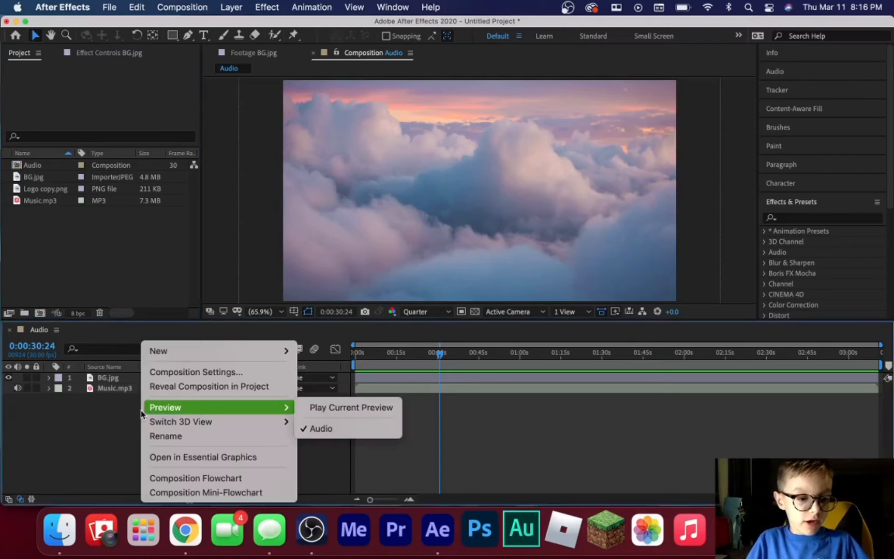
mouse_move(274, 351)
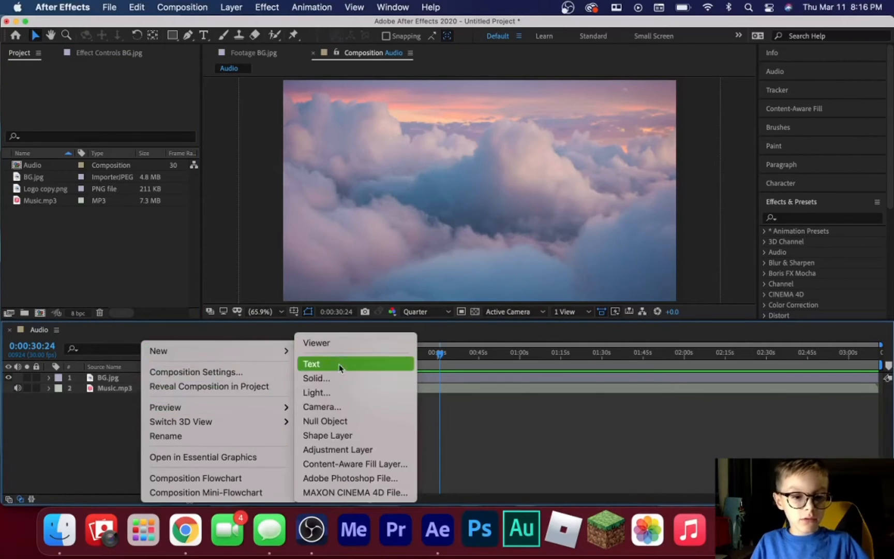
left_click(345, 378)
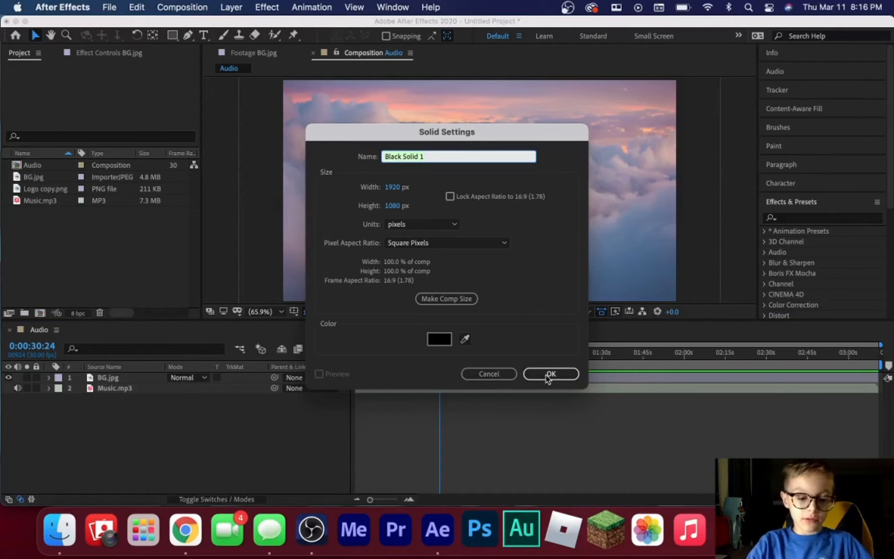
type("Spectrum")
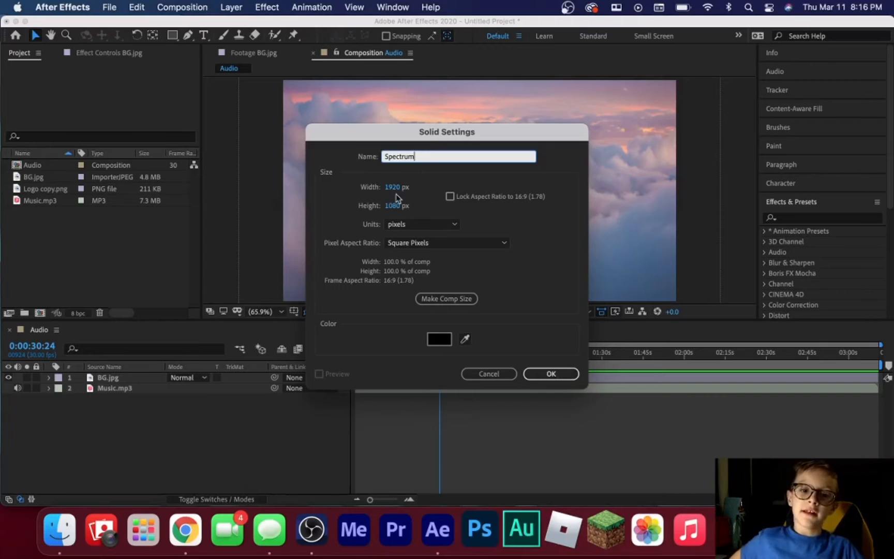
left_click(548, 376)
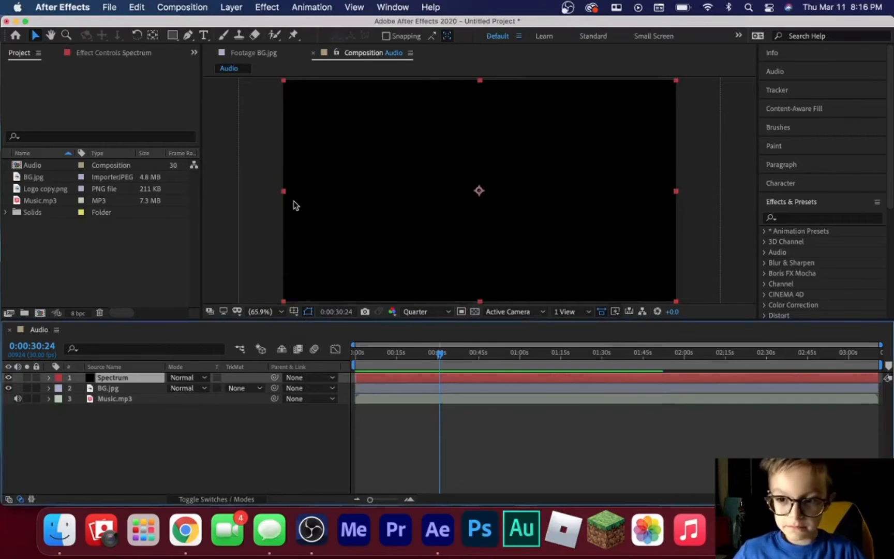
Step: Apply the Audio Spectrum effect from the Generate category to the Spectrum layer
left_click(274, 4)
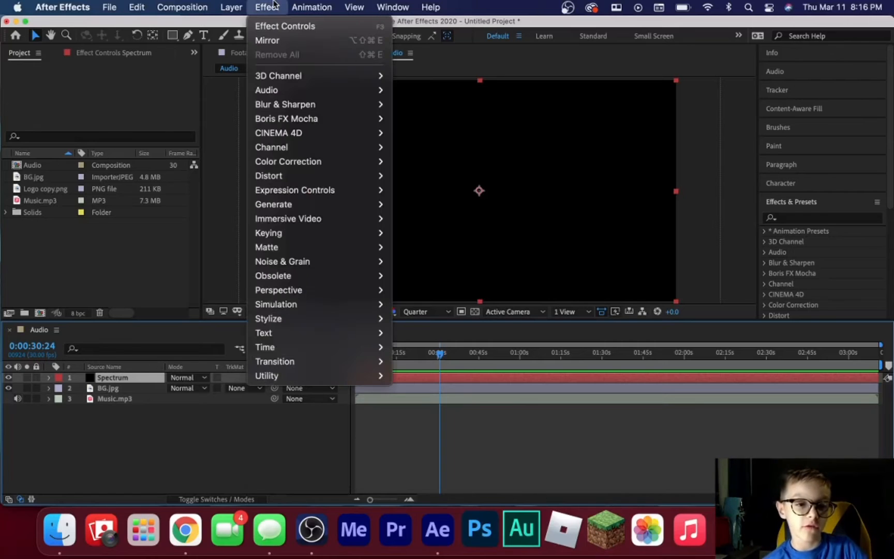
mouse_move(299, 207)
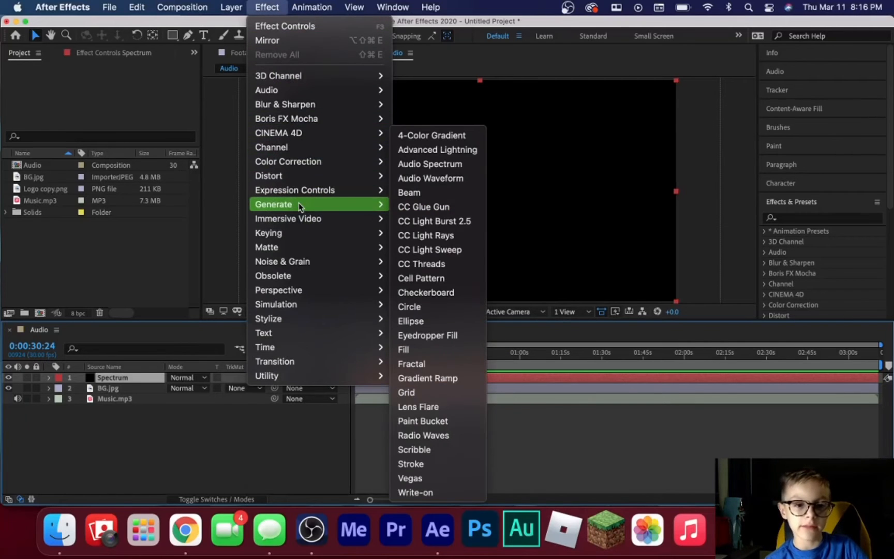
left_click(421, 164)
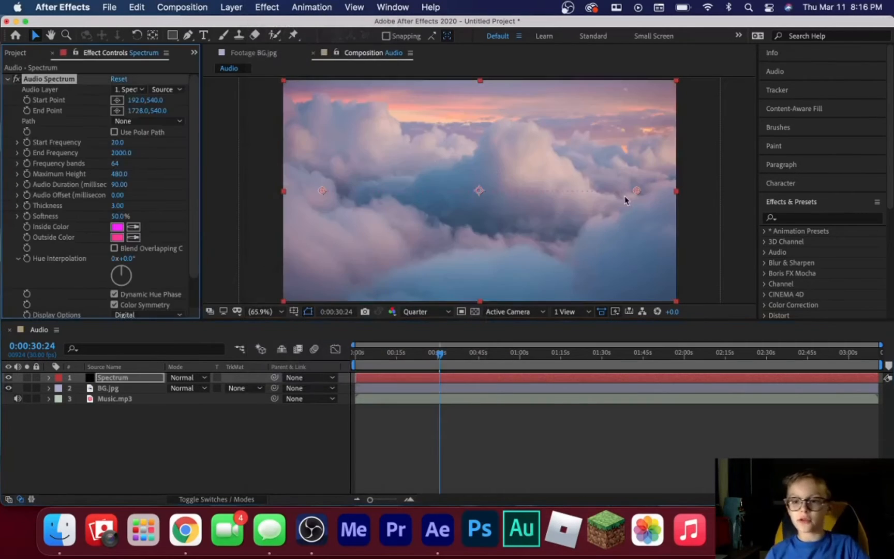
Step: Search the effects and presets for audio spectrum and clear the search
left_click(785, 220)
type("a")
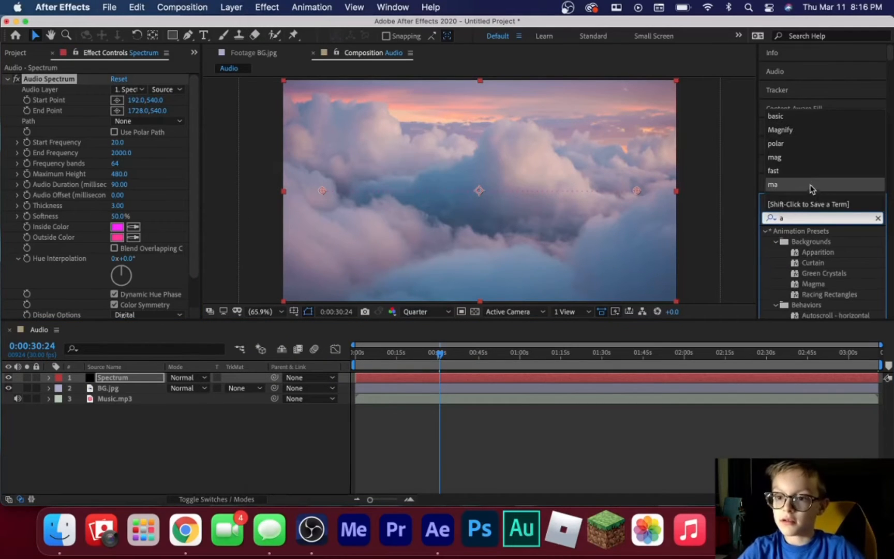
scroll(812, 163, "up", 2)
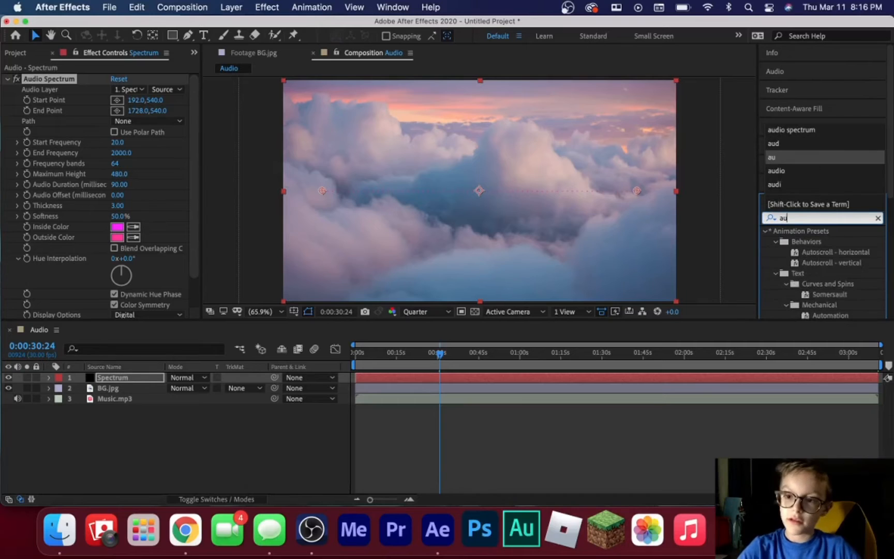
left_click(810, 132)
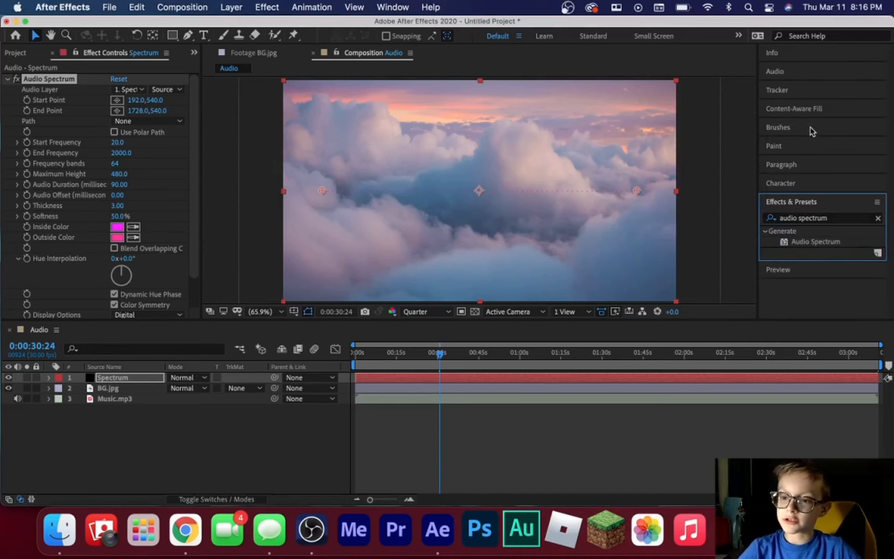
left_click(826, 218)
key("BackSpace")
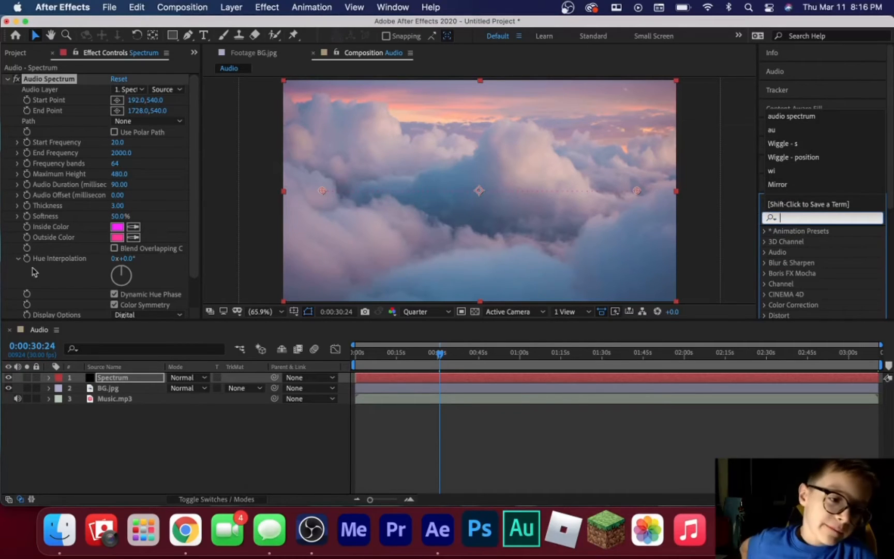
Step: Set the Audio Spectrum's End Frequency to 250 and choose Music.mp3 as its Audio Layer
left_click(176, 185)
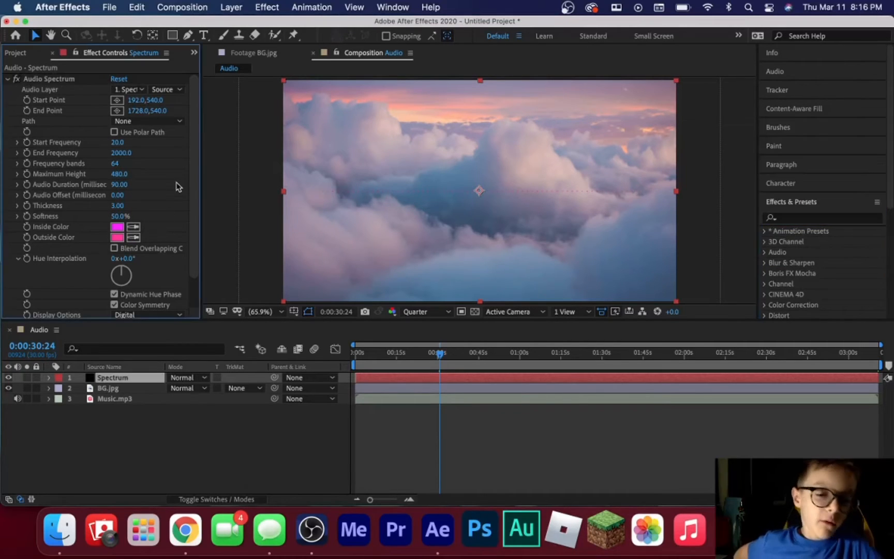
left_click(114, 153)
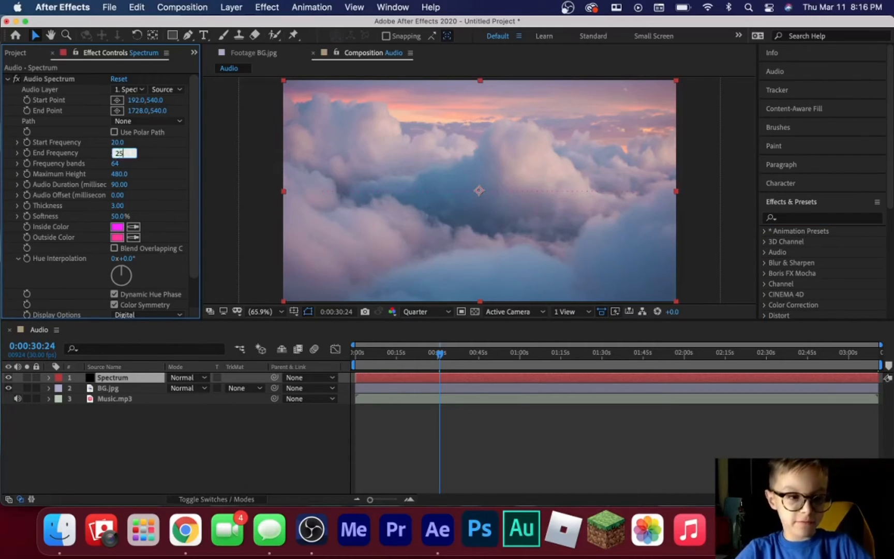
key("Return")
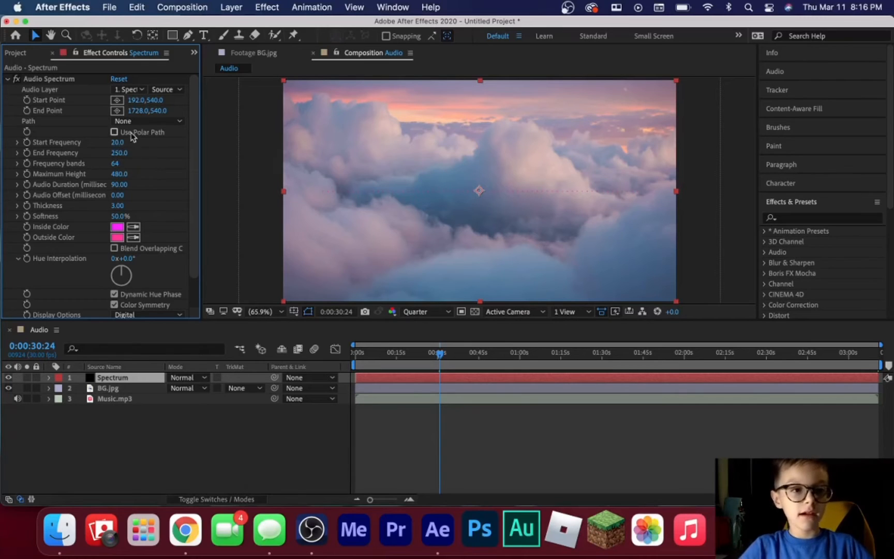
left_click(133, 91)
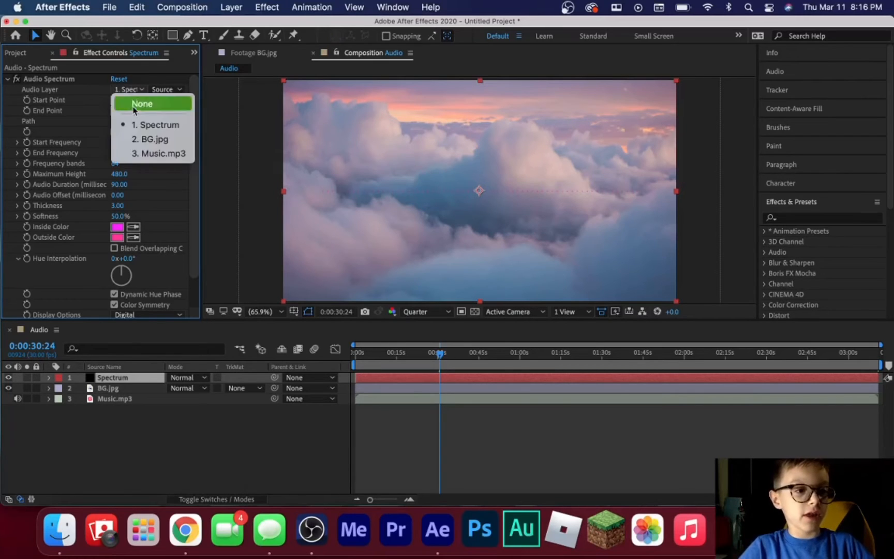
left_click(154, 155)
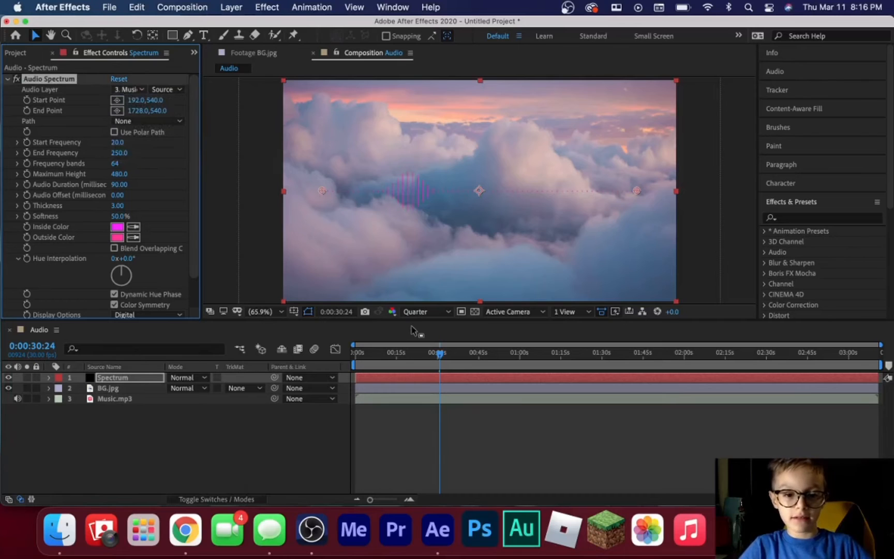
Step: Set the Audio Spectrum's Maximum Height to 1250, check it at 0:00:31:08 and raise it to 2000
left_click_drag(438, 354, 505, 411)
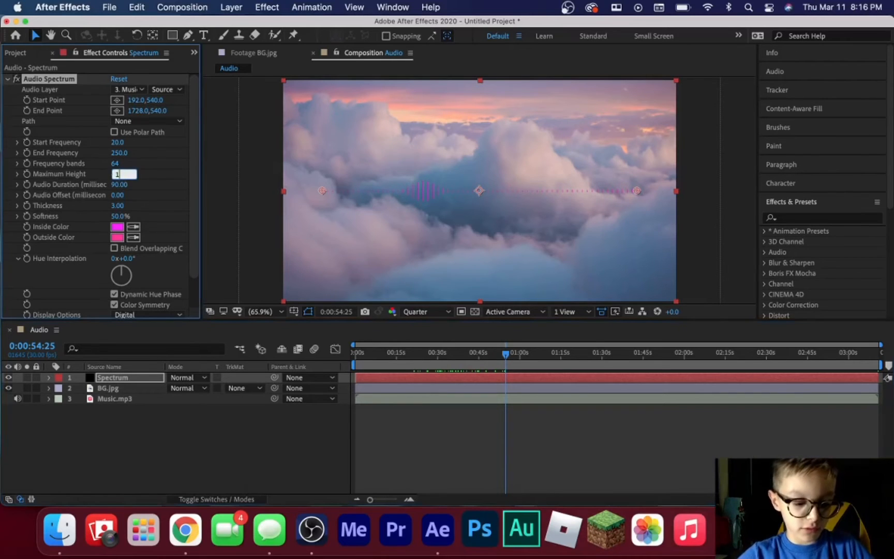
key("Return")
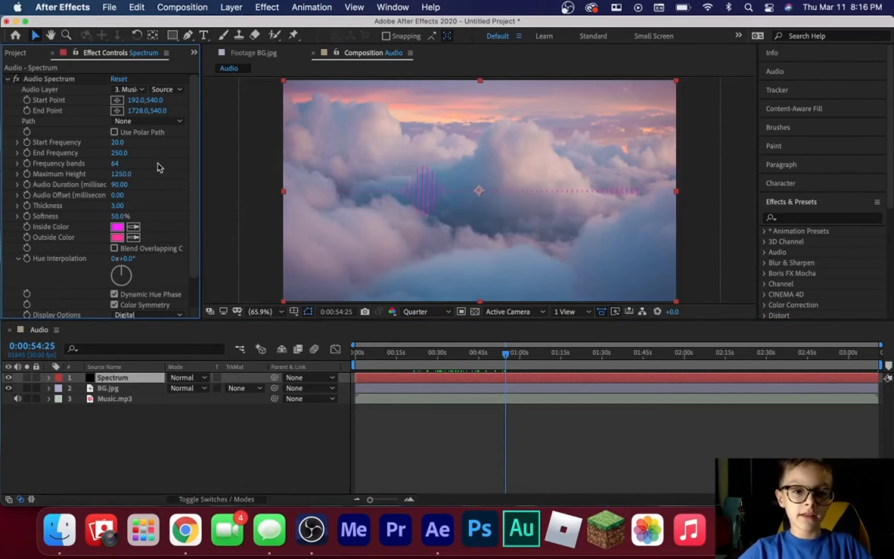
left_click_drag(509, 358, 444, 357)
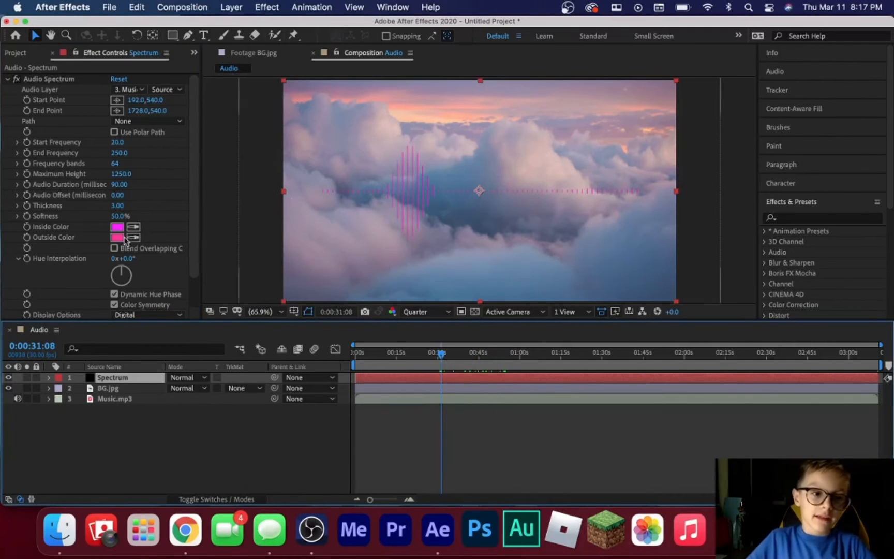
left_click(121, 174)
type("2000")
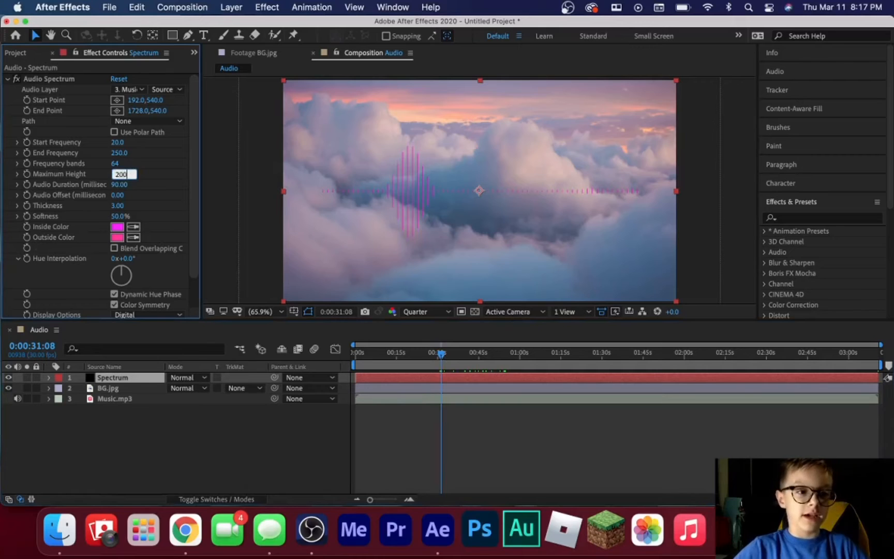
key("Return")
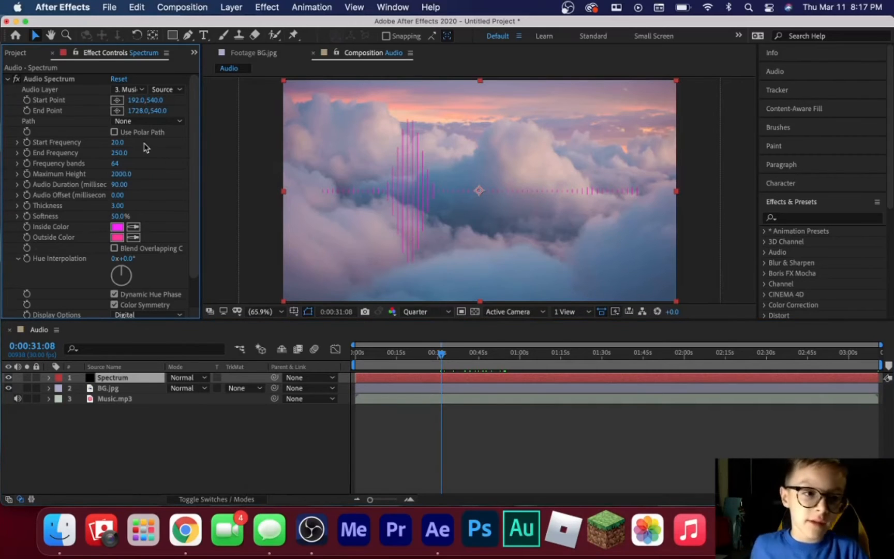
Step: Set the Audio Spectrum's Frequency bands to 2000 and move the current time to 0:01:01:05
left_click(115, 165)
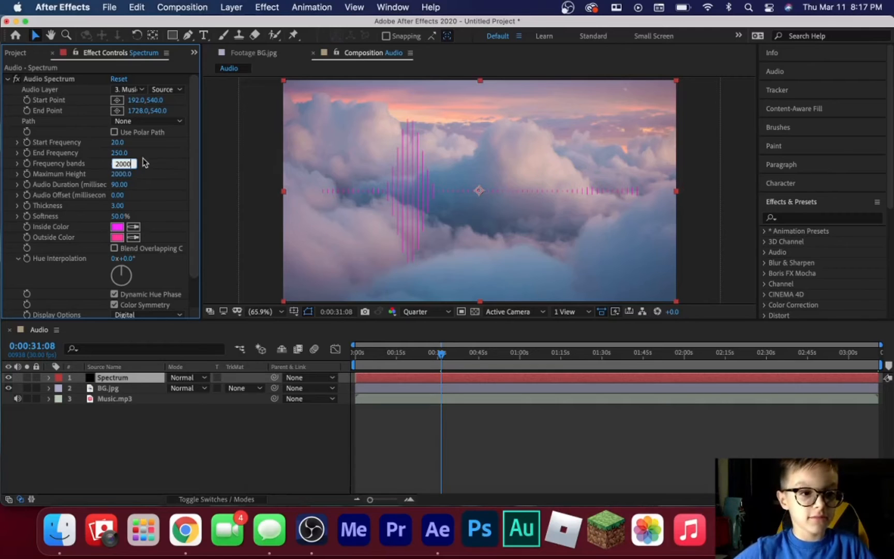
key("Return")
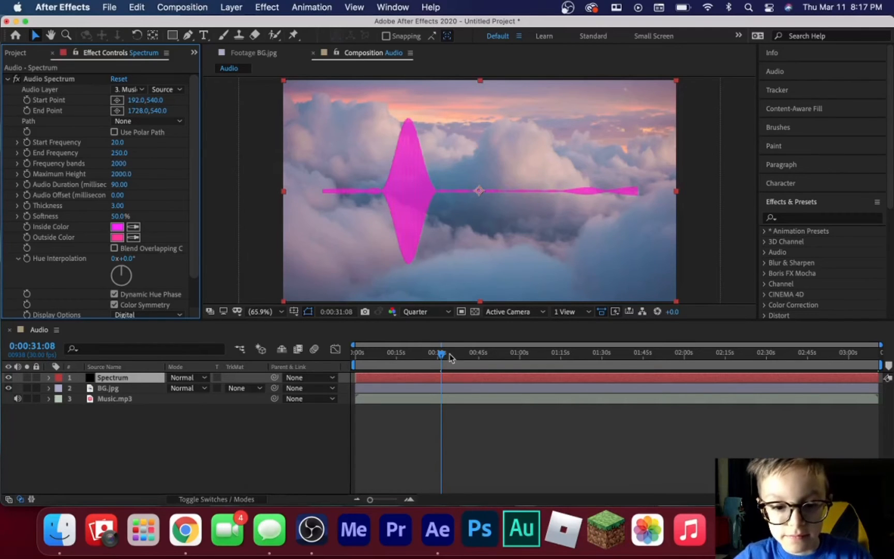
left_click_drag(442, 354, 525, 371)
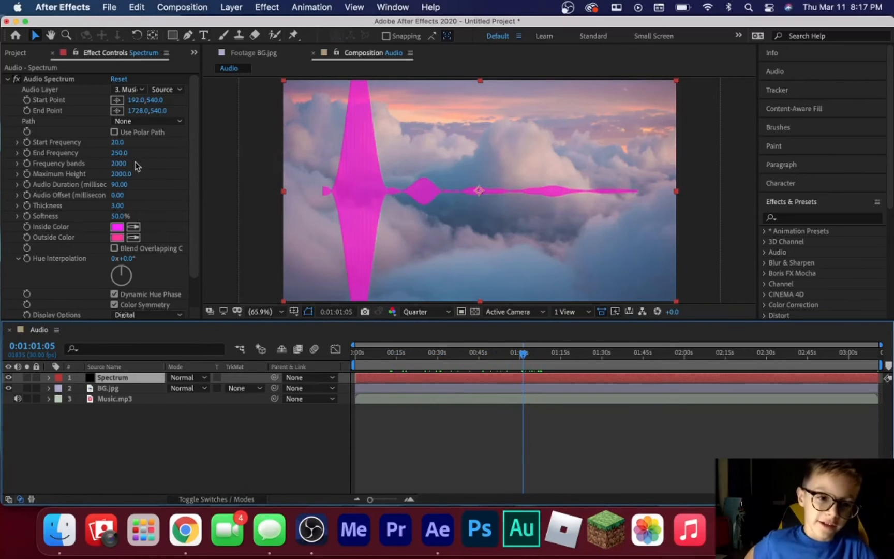
Step: Set the spectrum's Start Point X to 0 and End Point X to 1920 to span the full composition width
left_click(134, 100)
type("0")
key("Return")
left_click(137, 111)
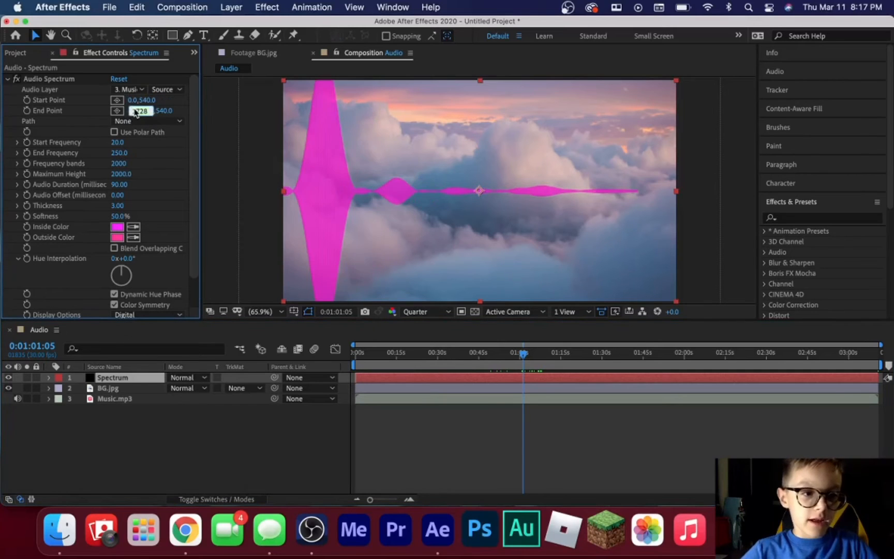
type("1920")
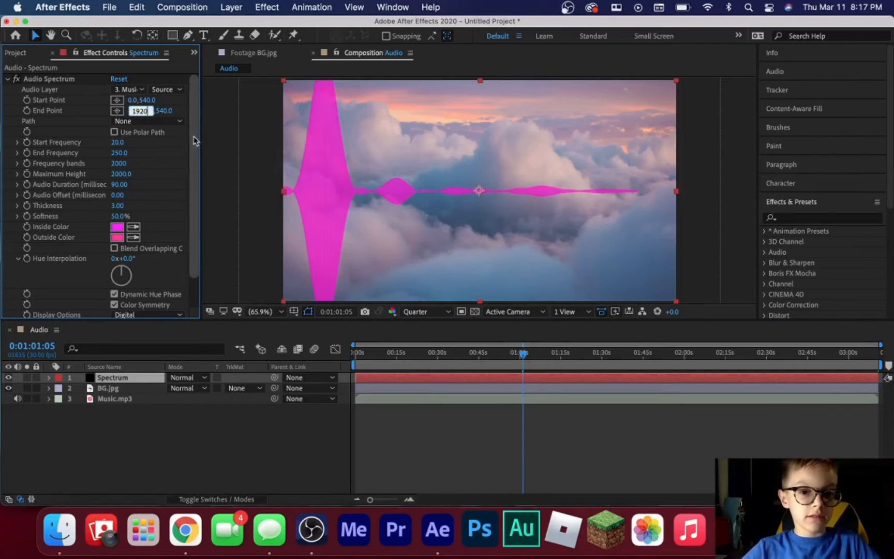
key("Return")
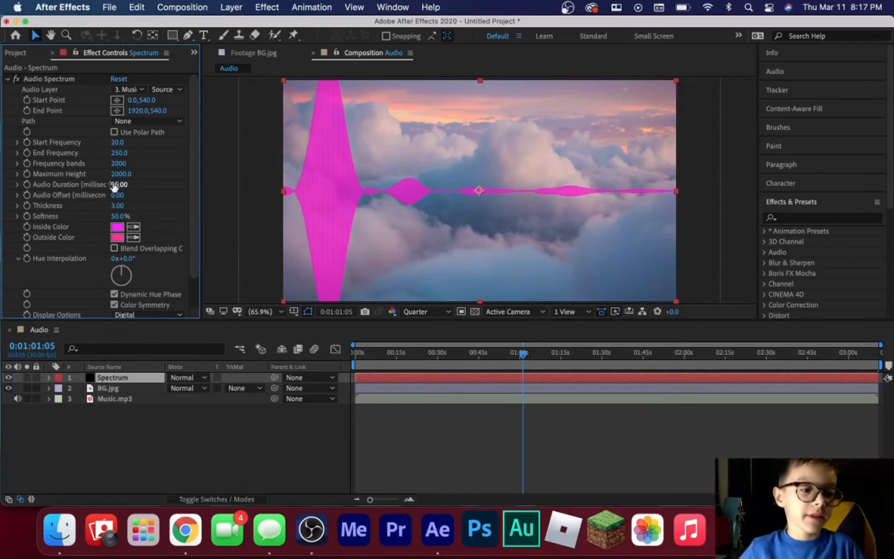
Step: Set the Audio Spectrum's Inside Color to black and the composition's preview resolution to Full
scroll(123, 215, "down", 3)
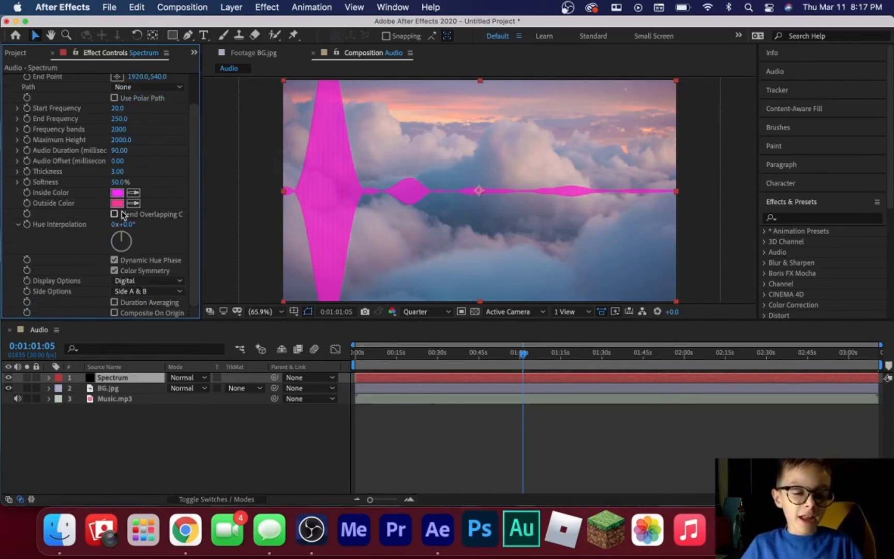
left_click(115, 194)
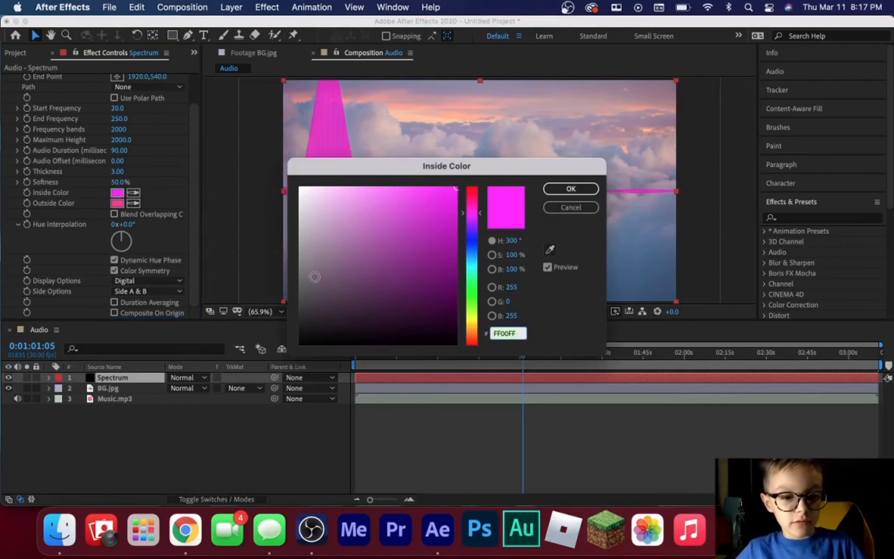
left_click_drag(313, 274, 235, 409)
left_click(555, 189)
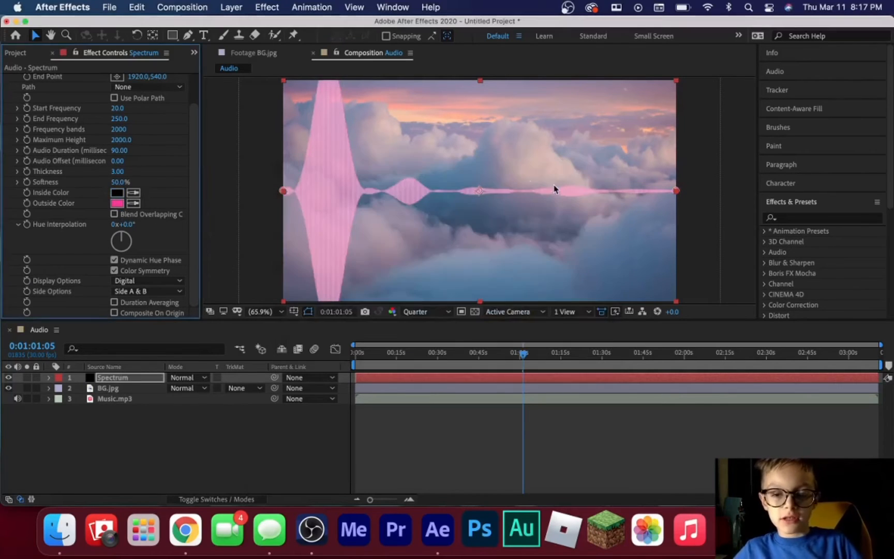
left_click(414, 313)
left_click(408, 336)
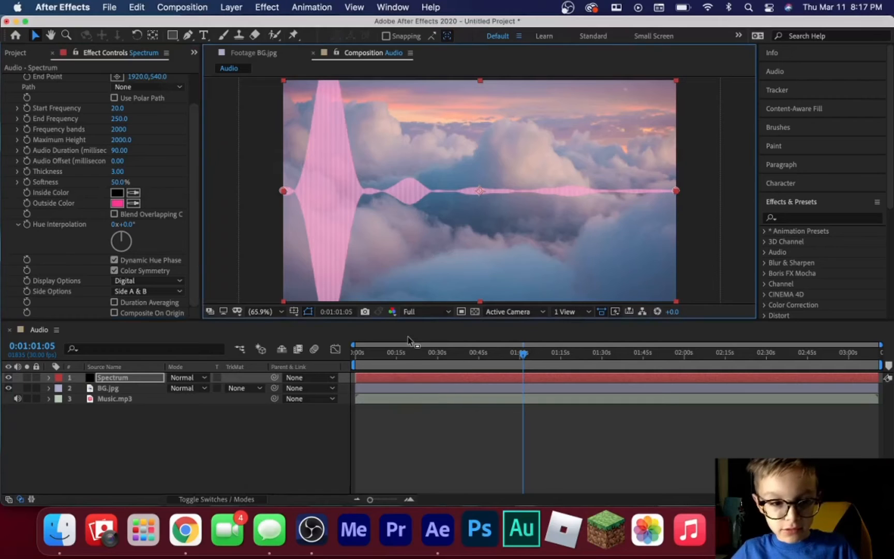
Step: Set the Audio Spectrum's Outside Color to black (000000)
left_click(117, 203)
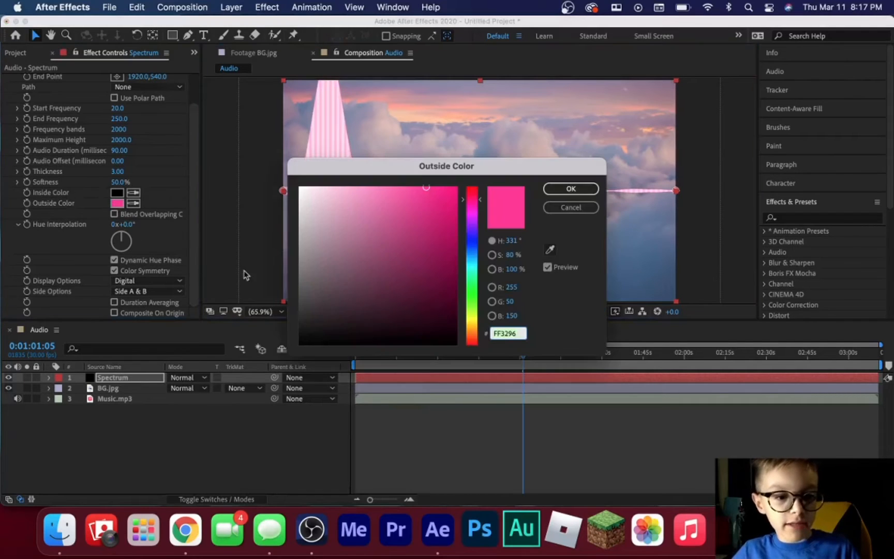
left_click_drag(312, 296, 268, 392)
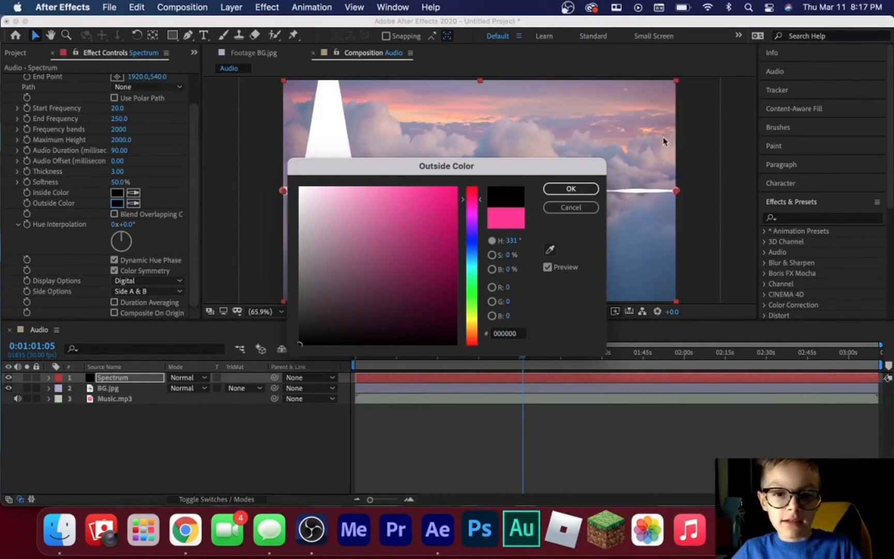
left_click(559, 188)
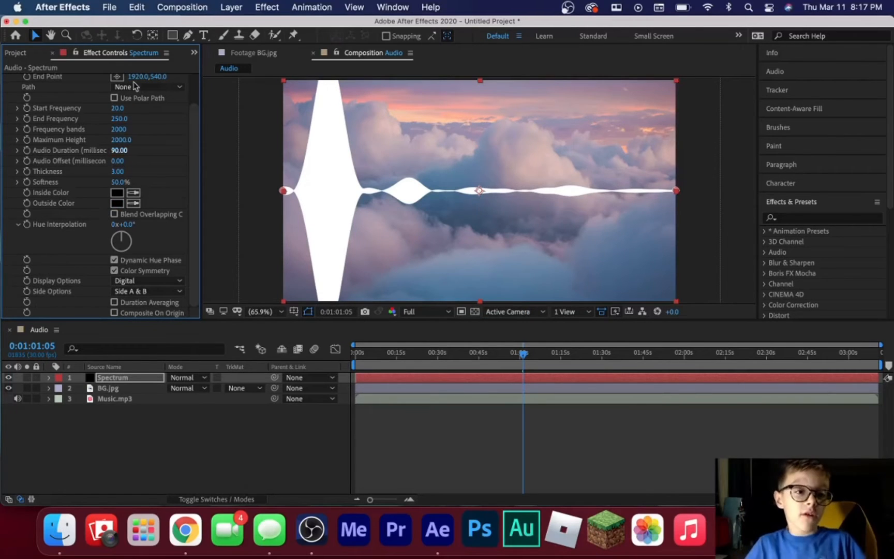
Step: Apply the 4-Color Gradient effect to the Spectrum layer and set its Color 1 to black (000000)
left_click(267, 6)
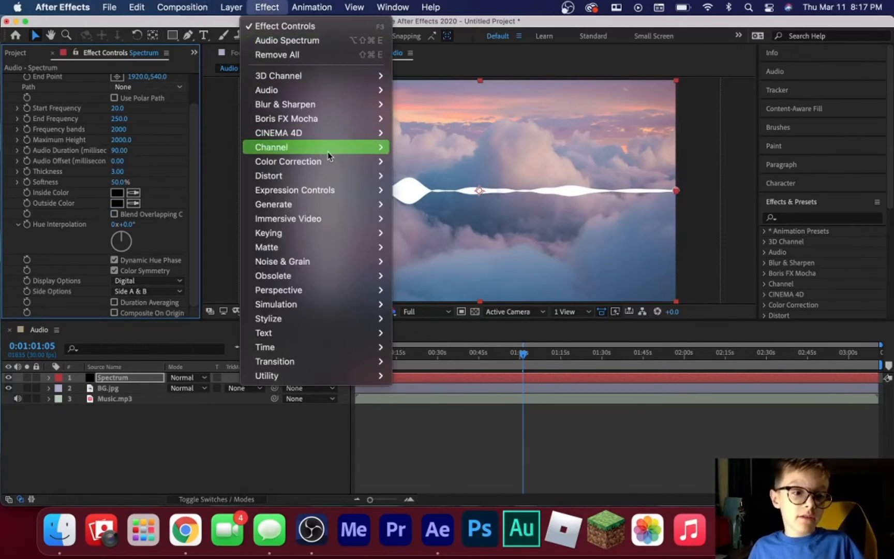
mouse_move(330, 212)
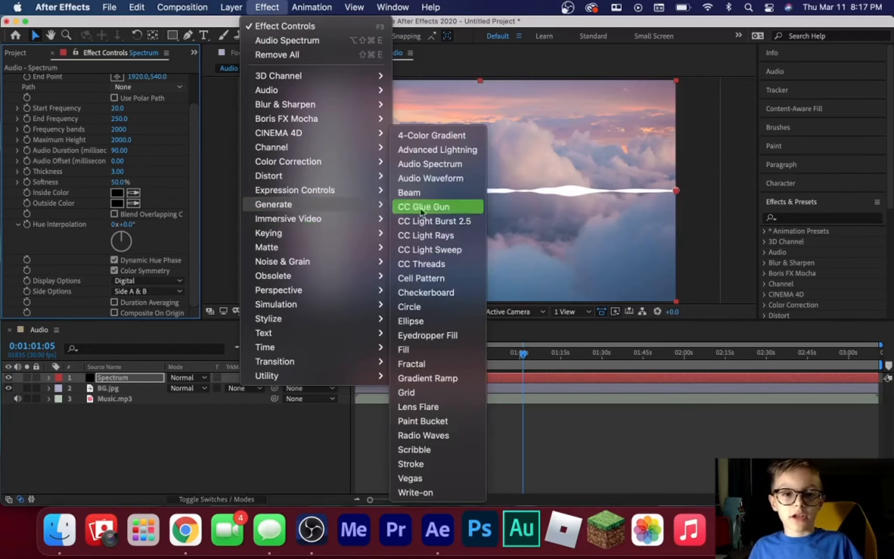
left_click(405, 134)
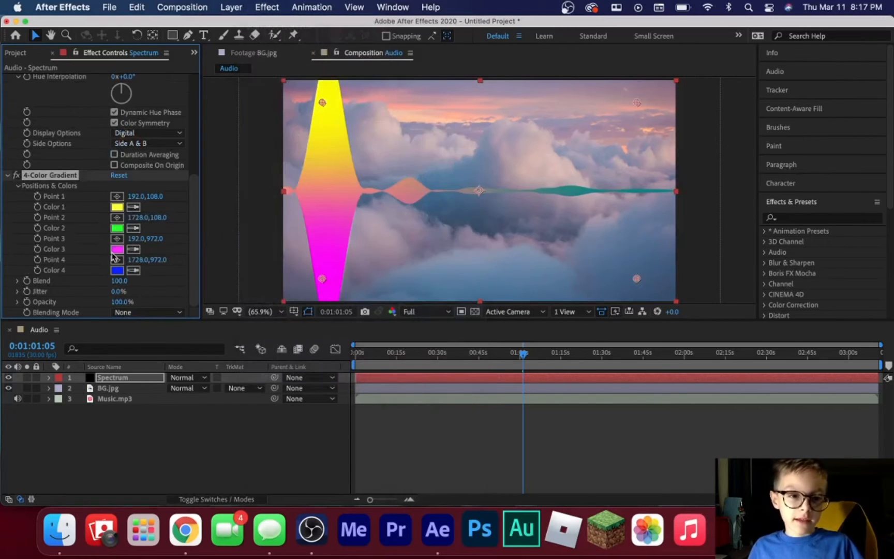
left_click(117, 207)
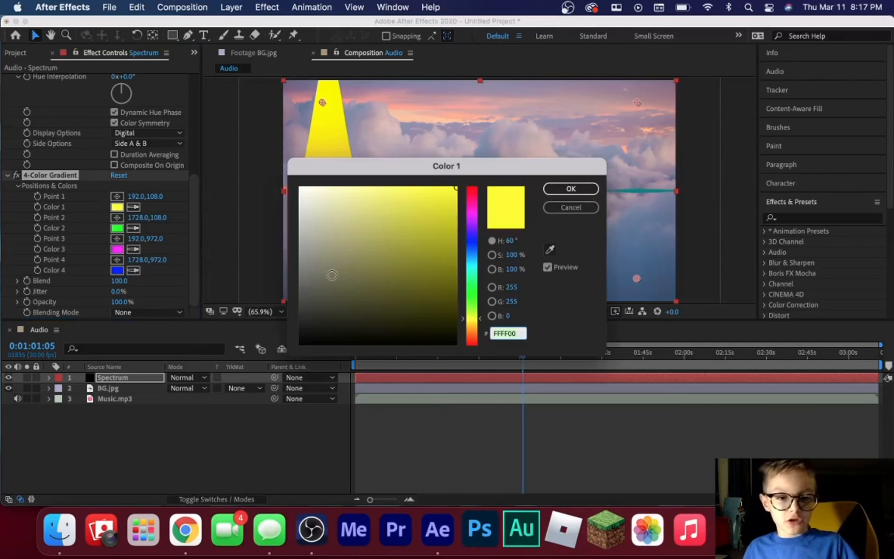
mouse_move(332, 275)
left_mouse_down()
mouse_move(385, 245)
mouse_move(299, 344)
left_mouse_up()
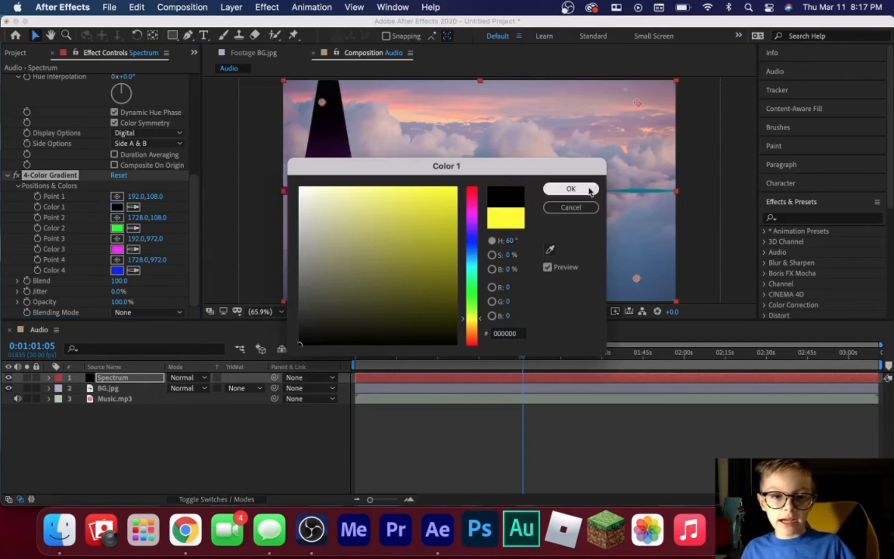
left_click(570, 189)
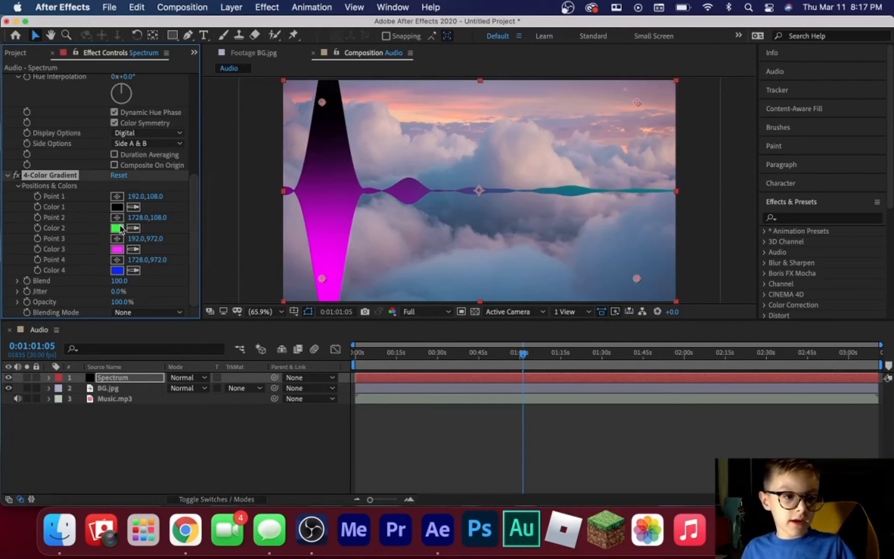
Step: Set the gradient's Color 2 to blue (0500FF) and Color 3 to dark gray (3B3B3B)
left_click(117, 228)
left_click(470, 240)
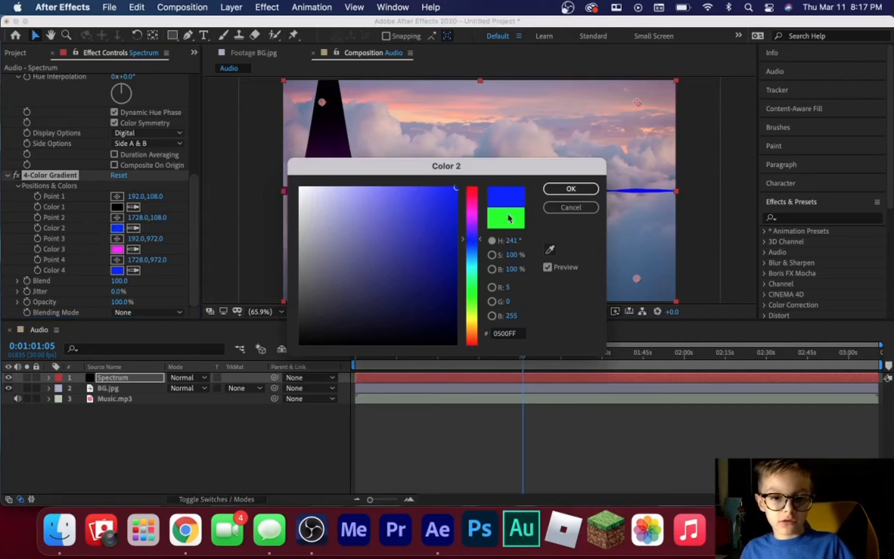
left_click(571, 189)
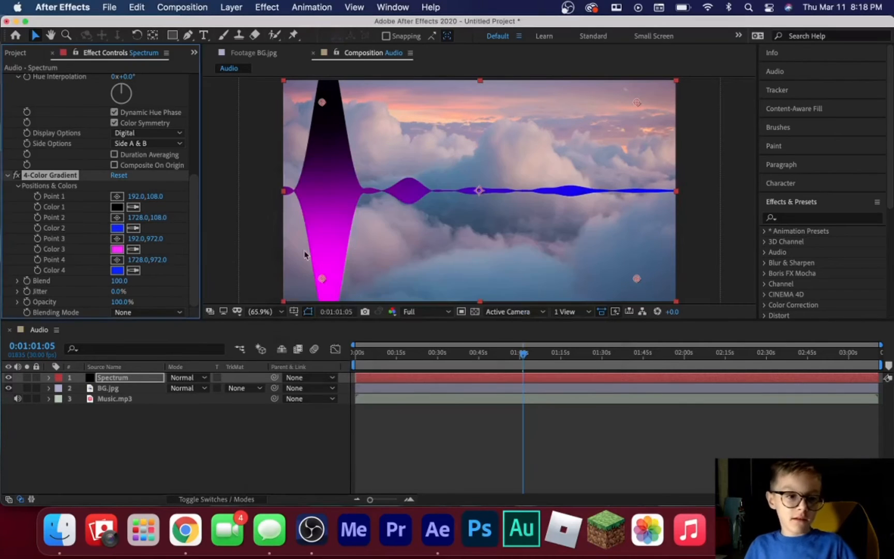
left_click(115, 250)
mouse_move(346, 325)
left_mouse_down()
mouse_move(290, 300)
mouse_move(275, 308)
left_mouse_up()
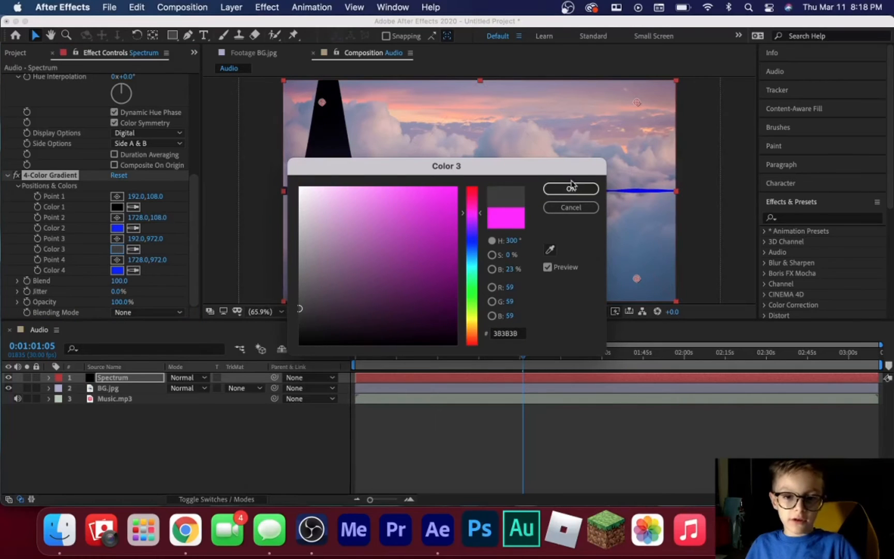
left_click(570, 189)
Step: Set the gradient's Color 4 to light blue (00C7FF) and move the current time to 0:00:47:04
left_click(111, 271)
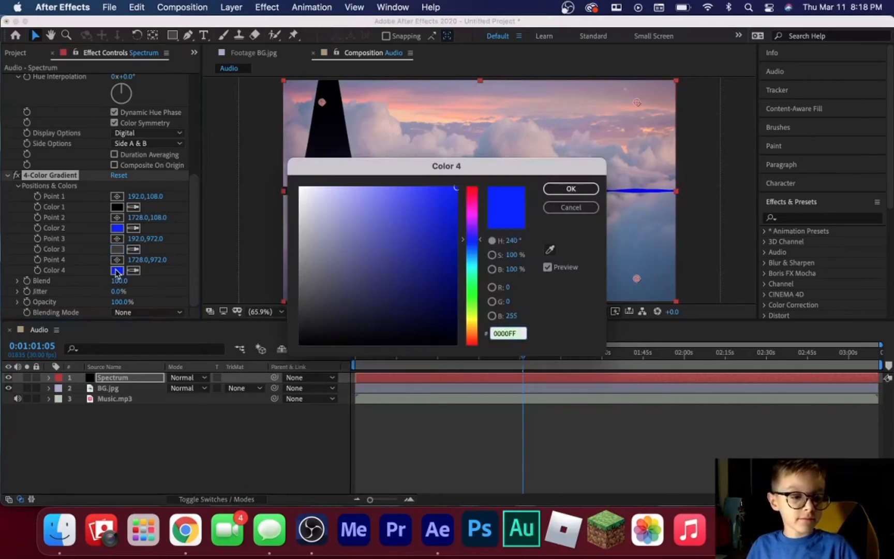
left_click(473, 259)
left_click(571, 189)
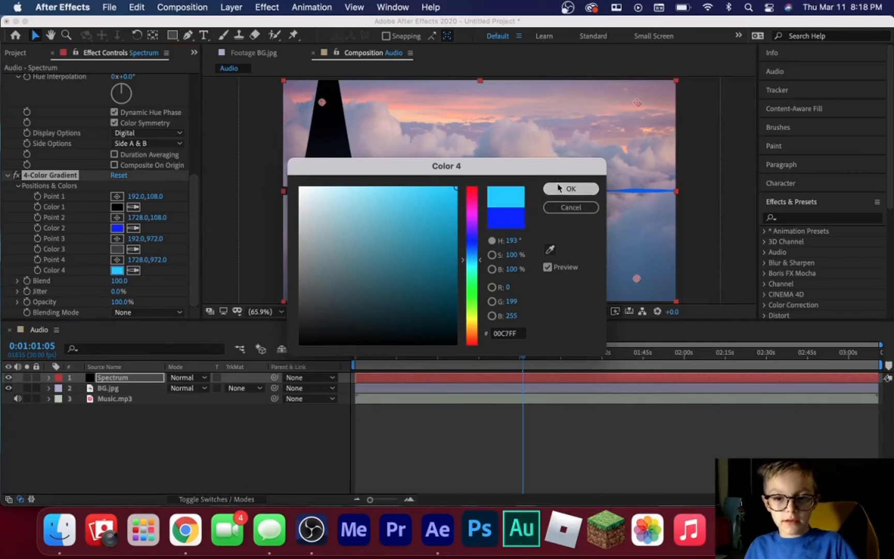
left_click_drag(523, 354, 485, 355)
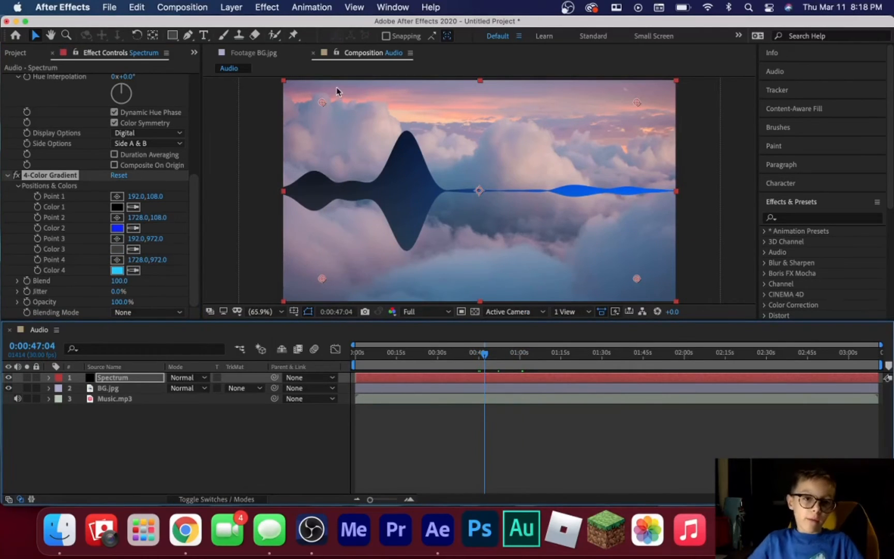
Step: Try Audio Duration values of 300 and 100 milliseconds for the Audio Spectrum, and return it to 90
scroll(144, 157, "up", 5)
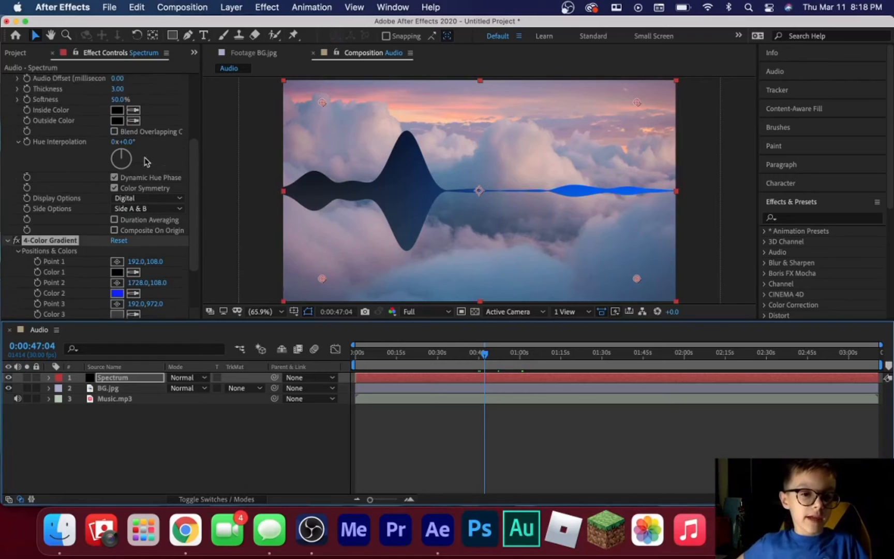
scroll(144, 157, "up", 3)
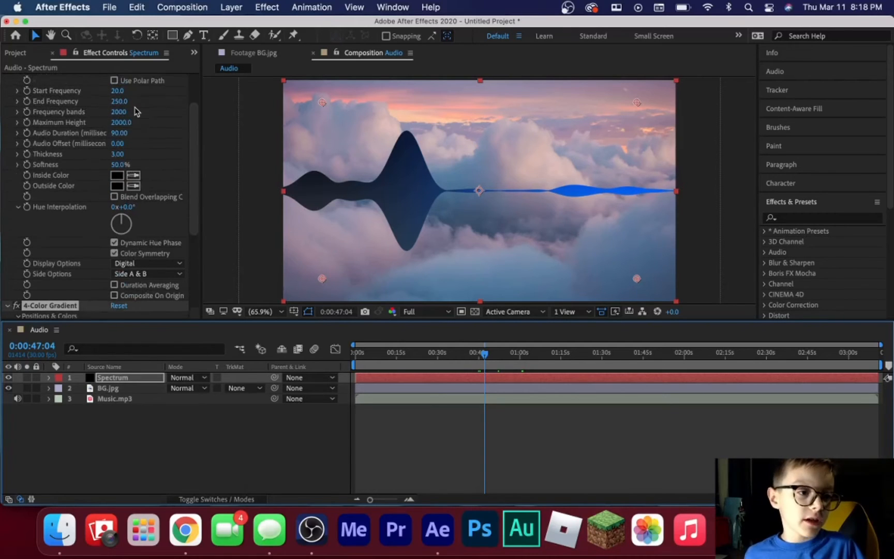
scroll(135, 107, "up", 3)
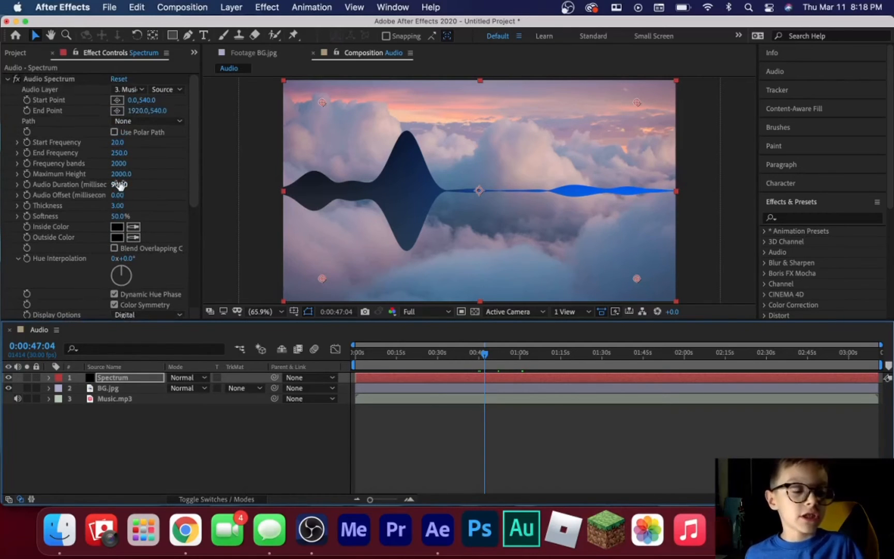
left_click_drag(120, 185, 132, 184)
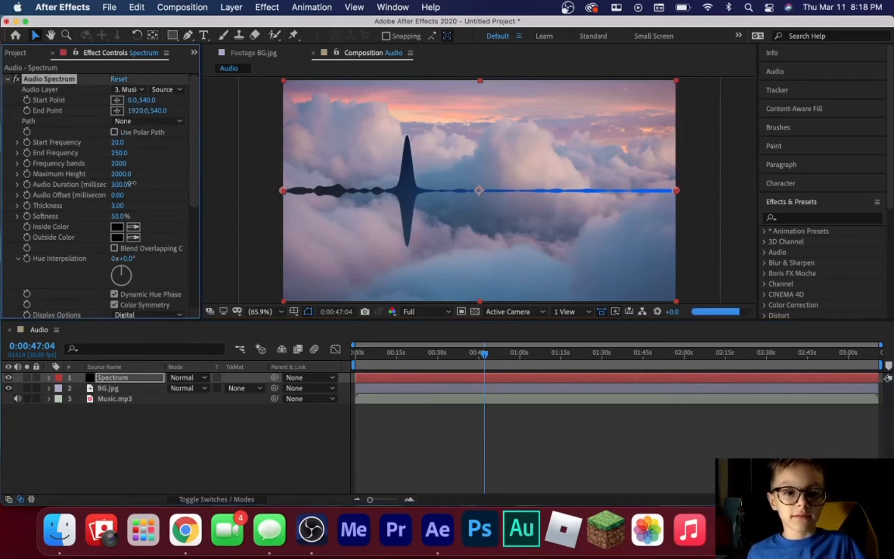
left_click(132, 184)
type("290")
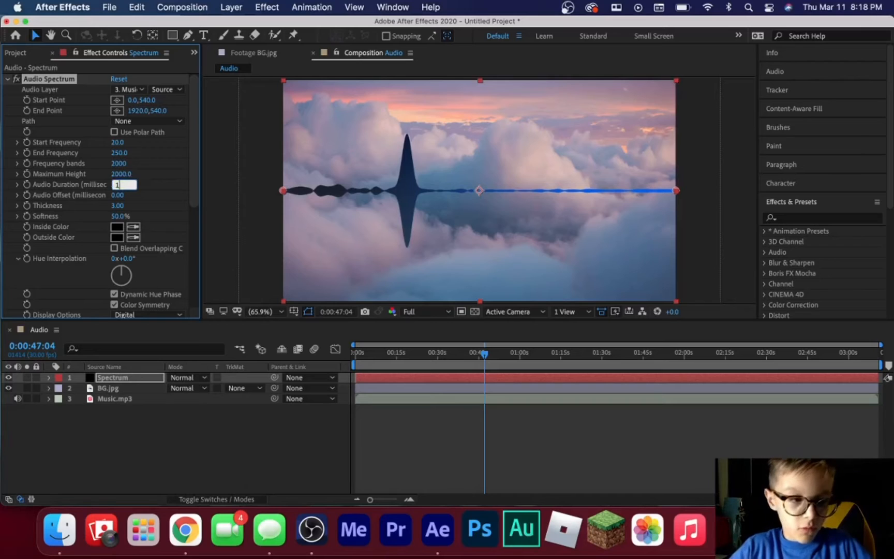
key("Return")
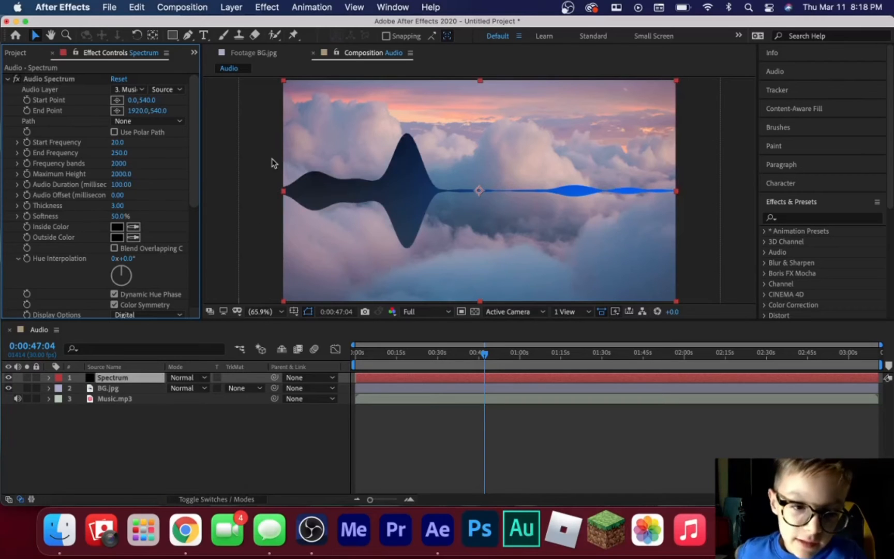
left_click(123, 183)
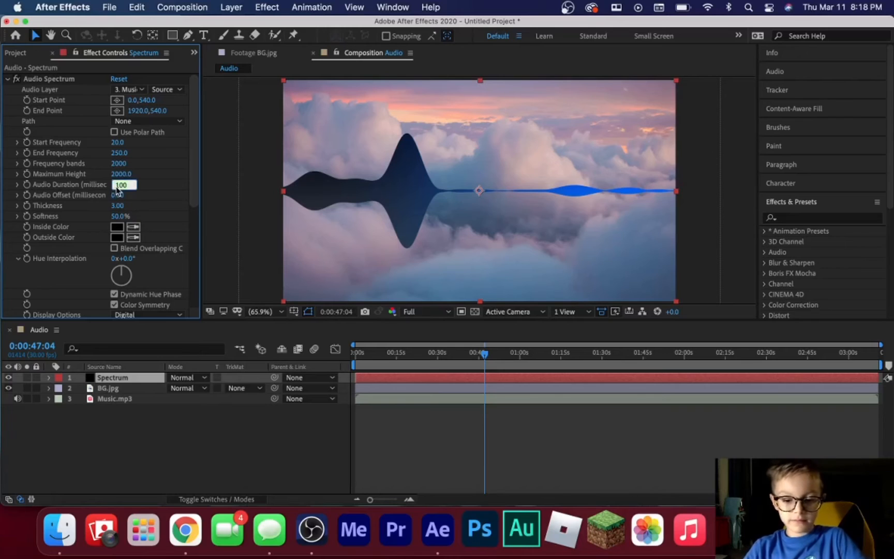
key("Return")
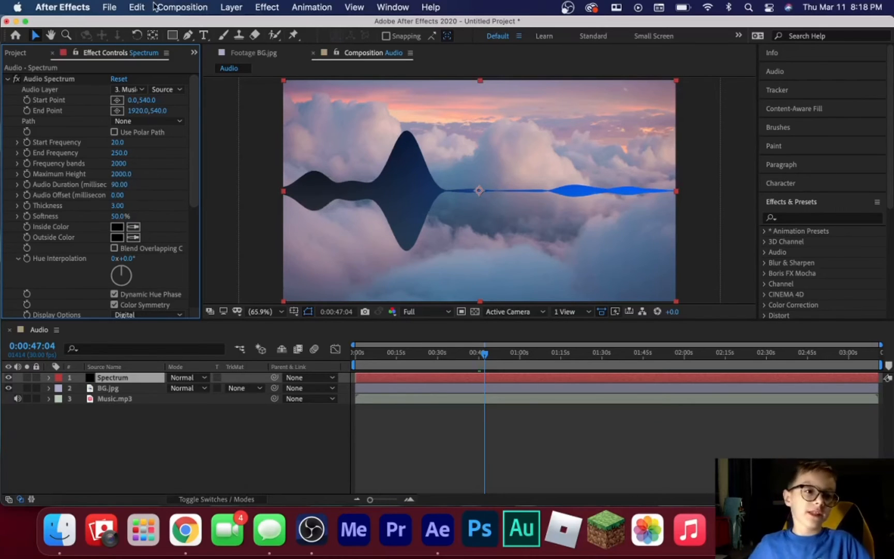
Step: Apply the Polar Coordinates distortion effect to the Spectrum layer and collapse the 4-Color Gradient settings
left_click(269, 4)
mouse_move(312, 180)
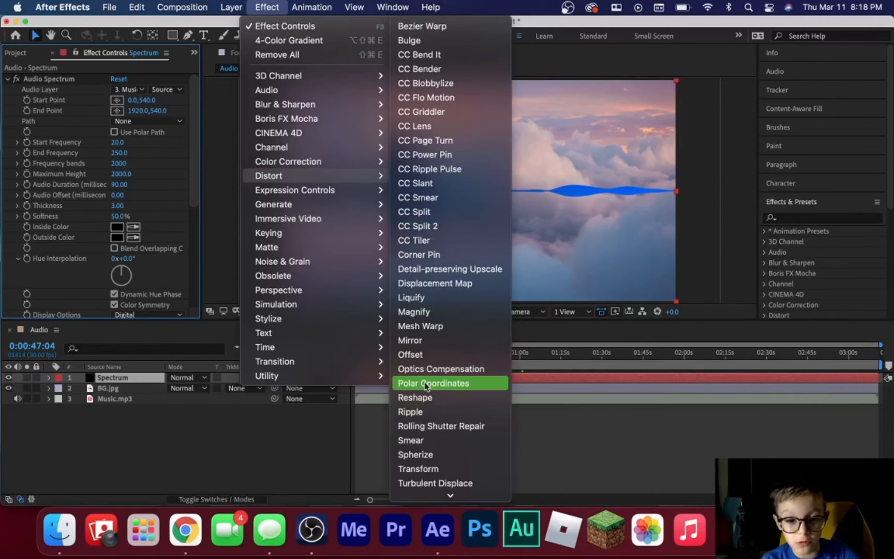
left_click(447, 384)
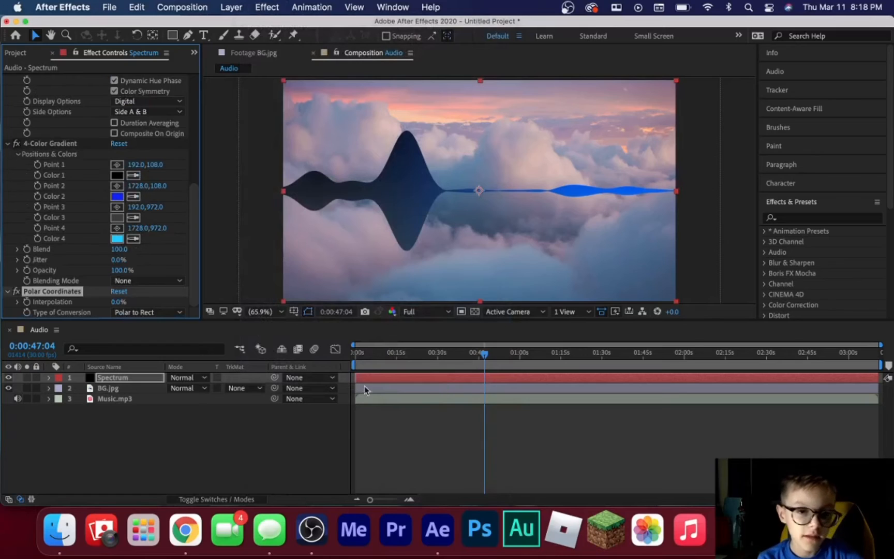
left_click(7, 144)
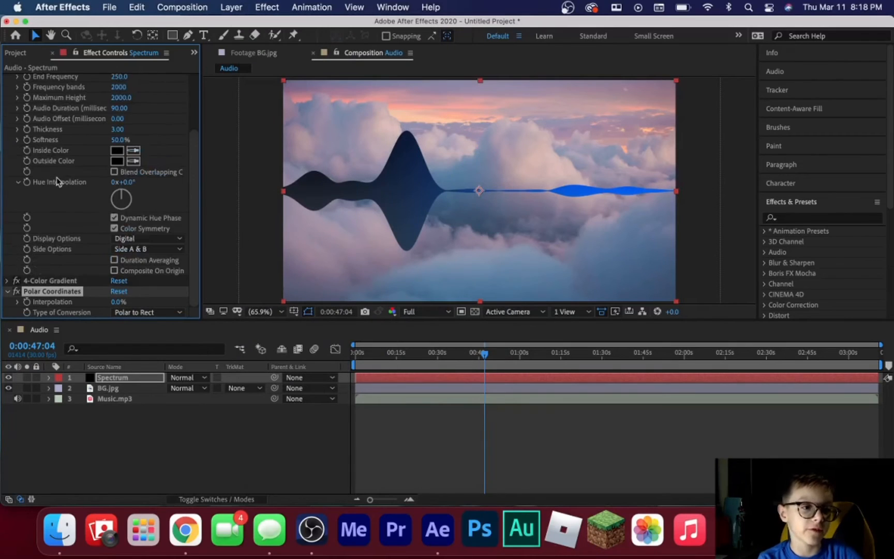
Step: Set the Audio Spectrum's Side Options to Side B and collapse the effect's settings
scroll(58, 177, "up", 2)
left_click(132, 268)
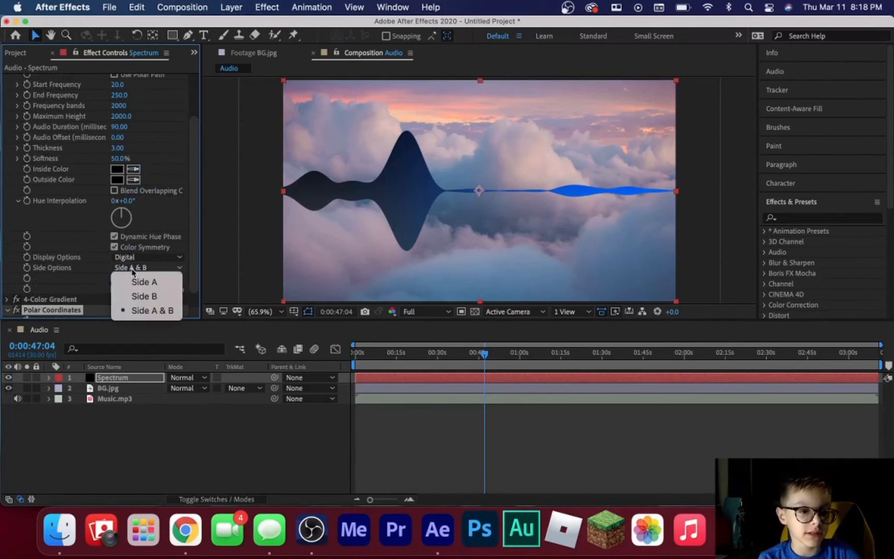
left_click(144, 296)
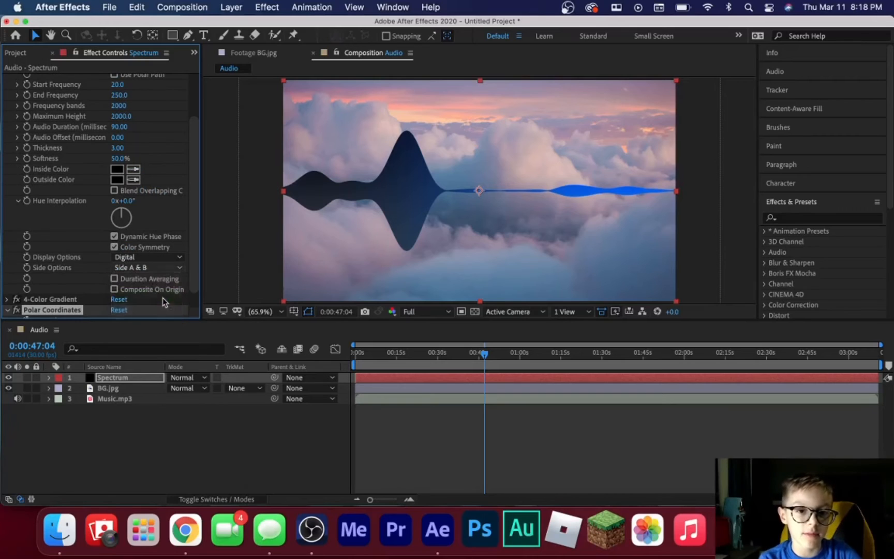
scroll(10, 150, "up", 5)
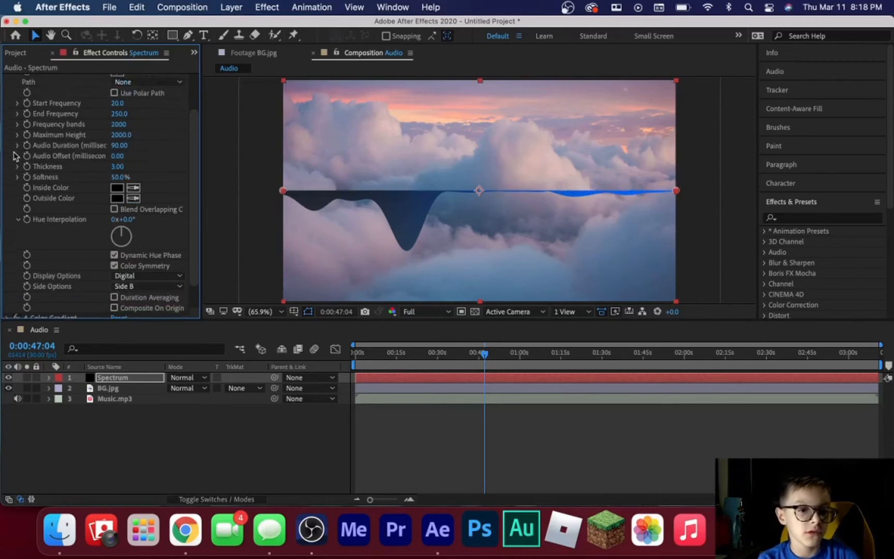
left_click(7, 80)
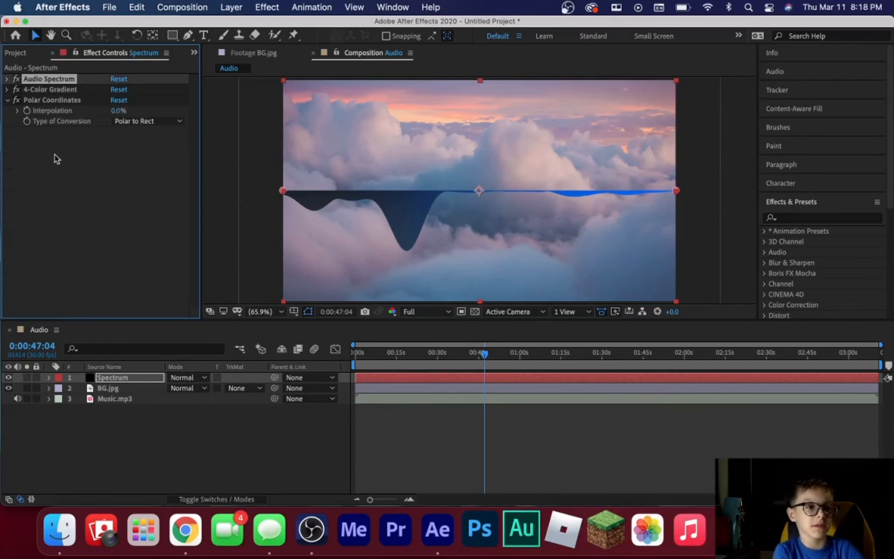
left_click(59, 159)
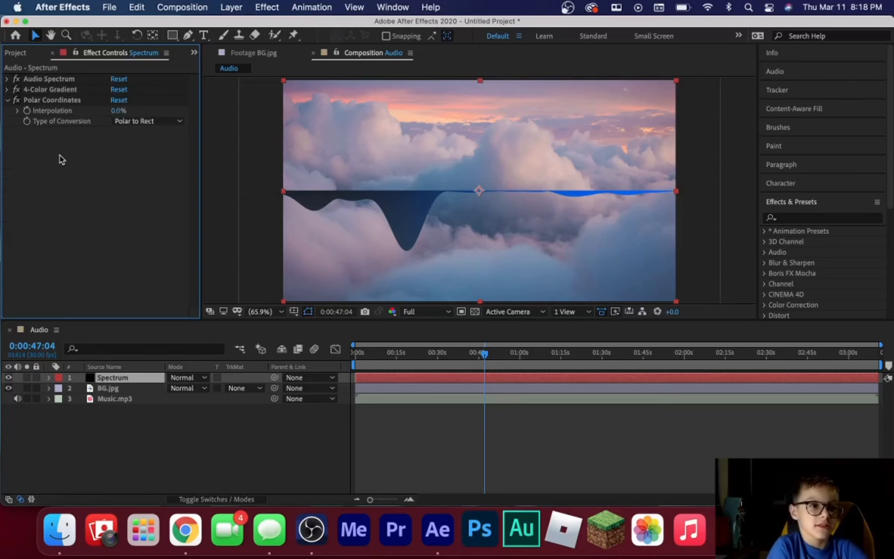
Step: Set Polar Coordinates to Rect to Polar conversion with 100% Interpolation, and collapse its settings
left_click(144, 121)
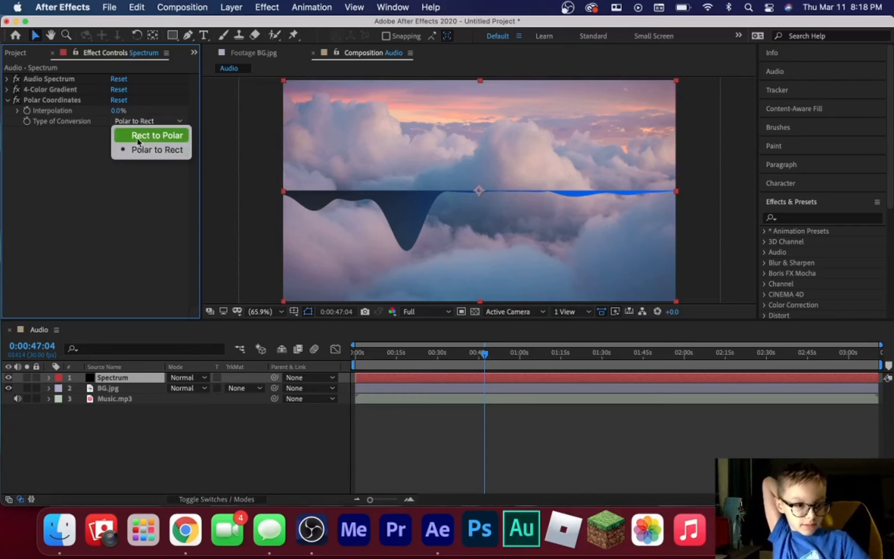
left_click(138, 138)
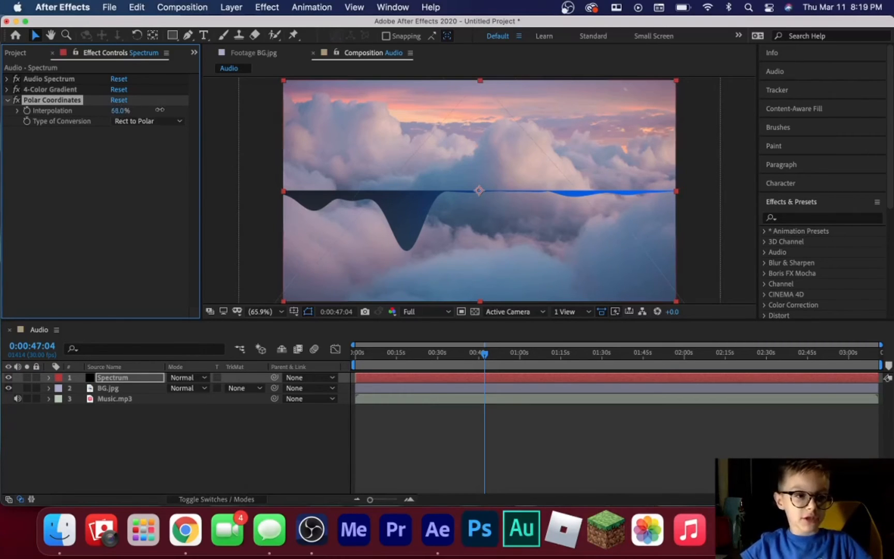
left_click_drag(160, 110, 236, 112)
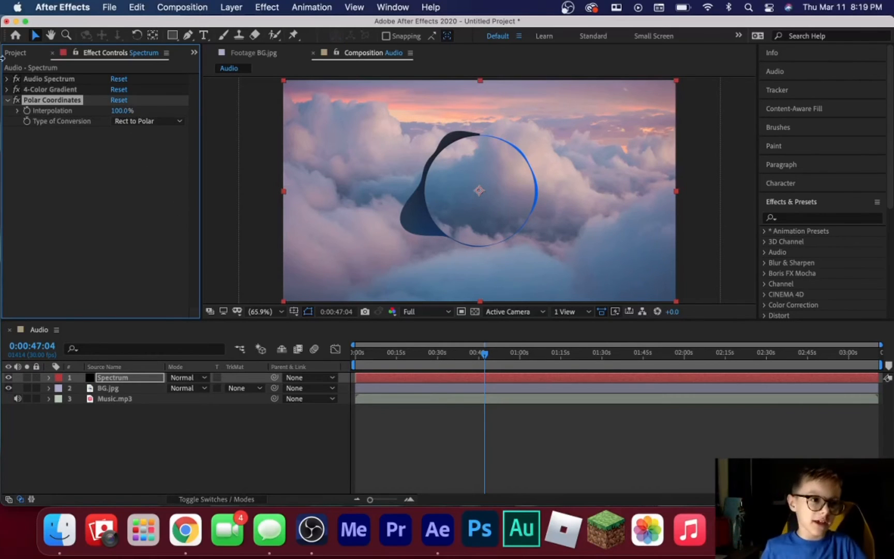
left_click(10, 101)
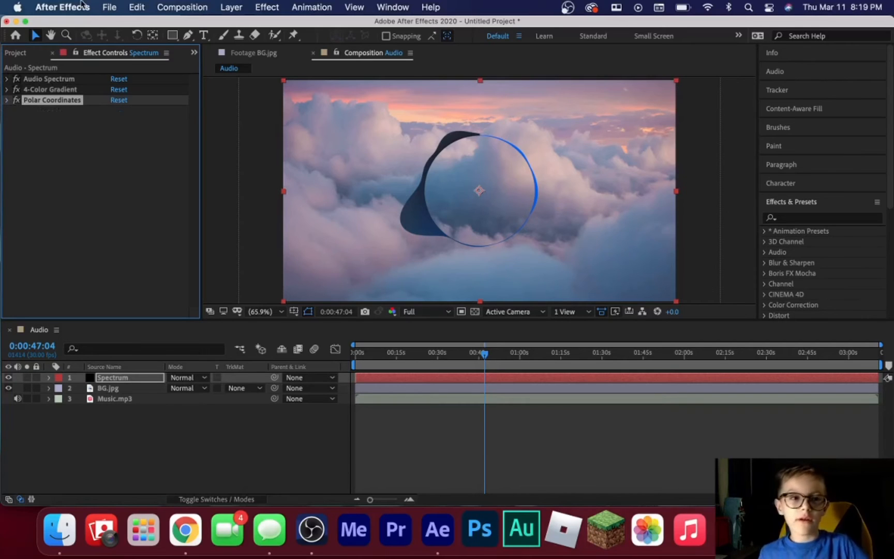
Step: Apply the Mirror distortion effect to the Spectrum layer
left_click(267, 7)
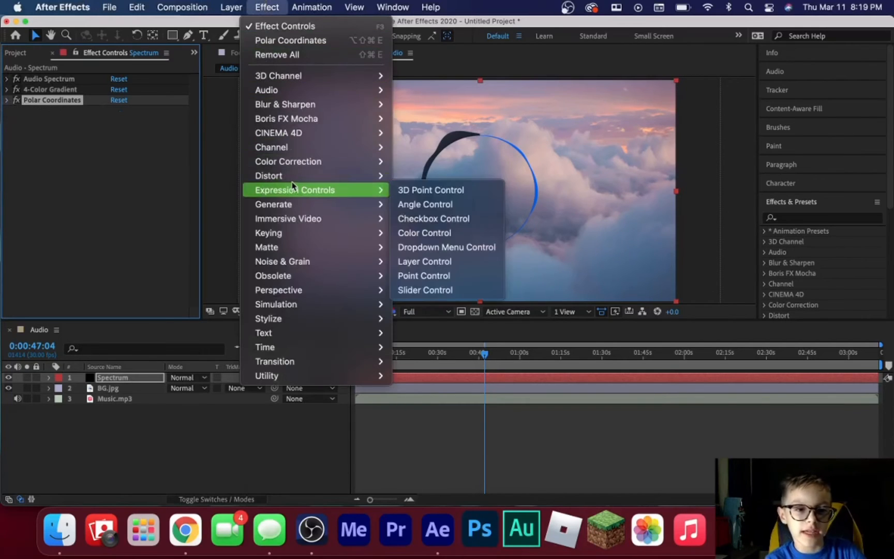
mouse_move(290, 179)
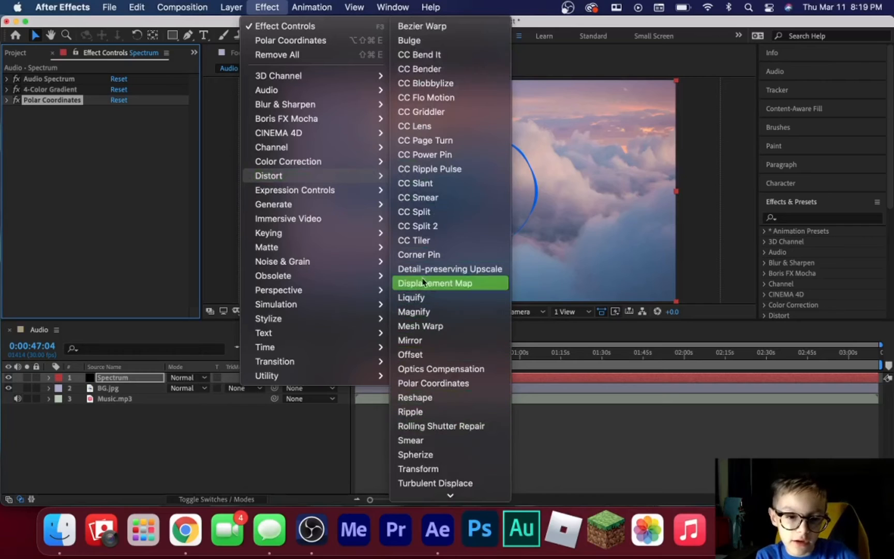
left_click(435, 340)
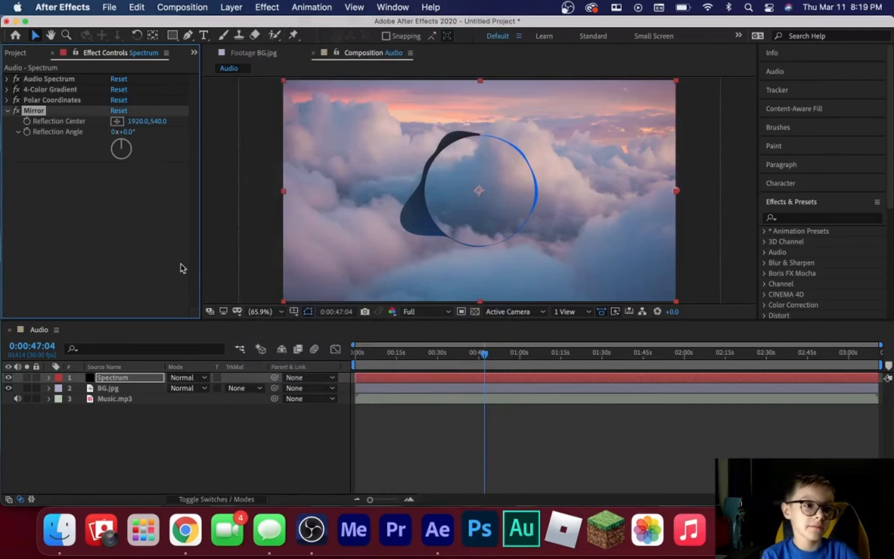
Step: Set the Mirror effect's Reflection Center to 960, 540, check another moment of the animation, and collapse the effect's settings
left_click(137, 123)
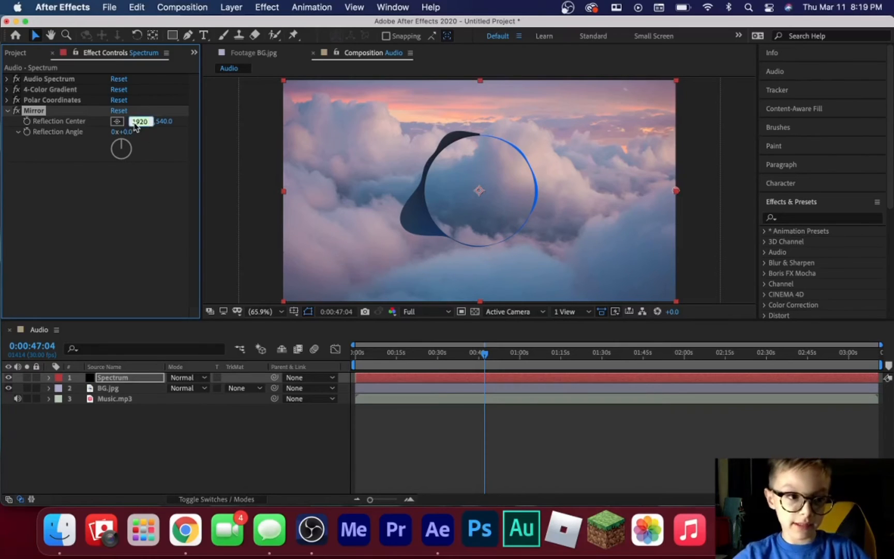
type("9")
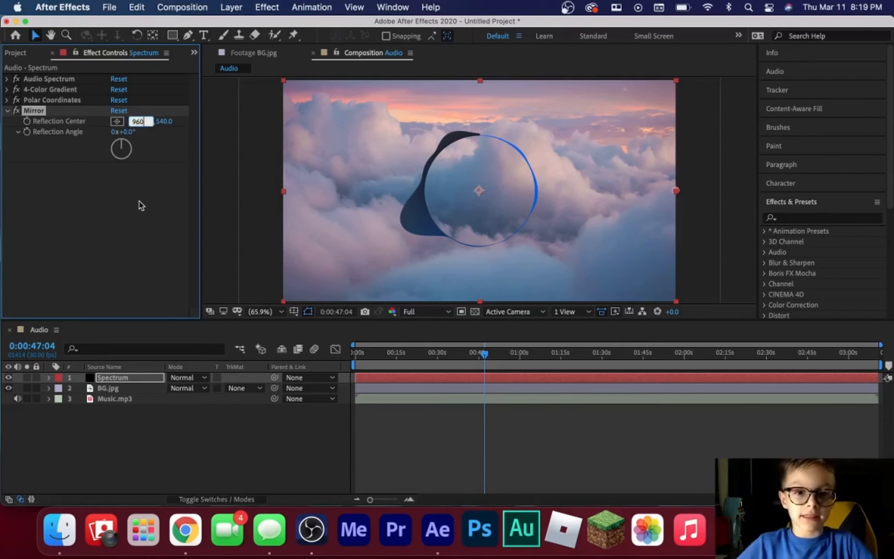
left_click(139, 206)
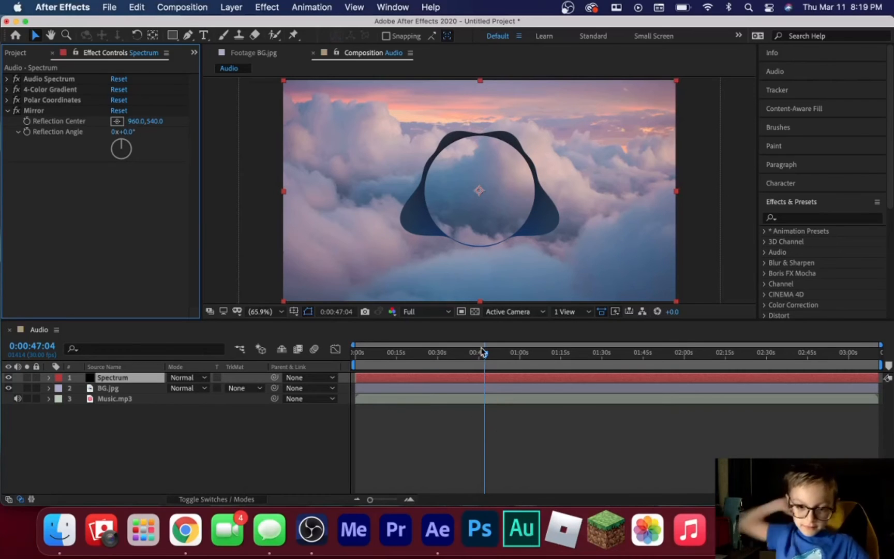
left_click_drag(482, 352, 510, 357)
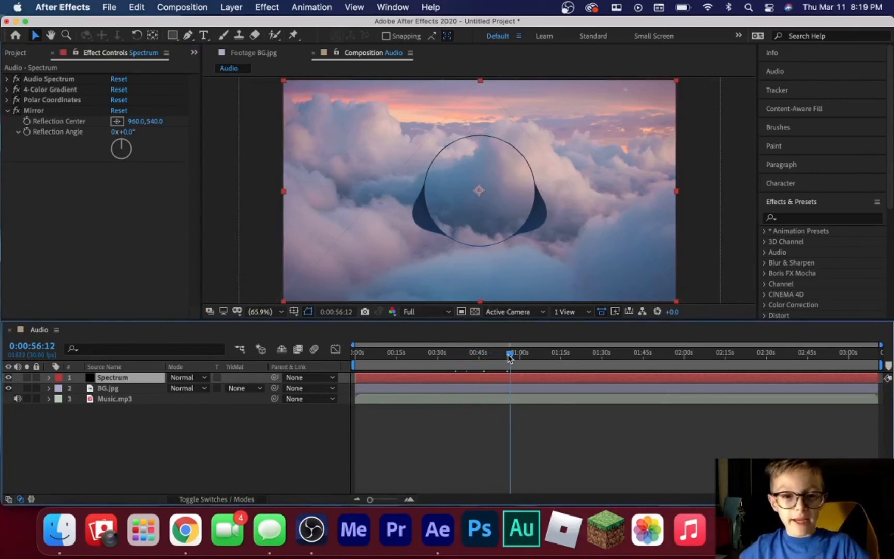
left_click(9, 110)
Step: Lower the composition preview resolution to Third and move the current time to 0:00:53:21
left_click(417, 312)
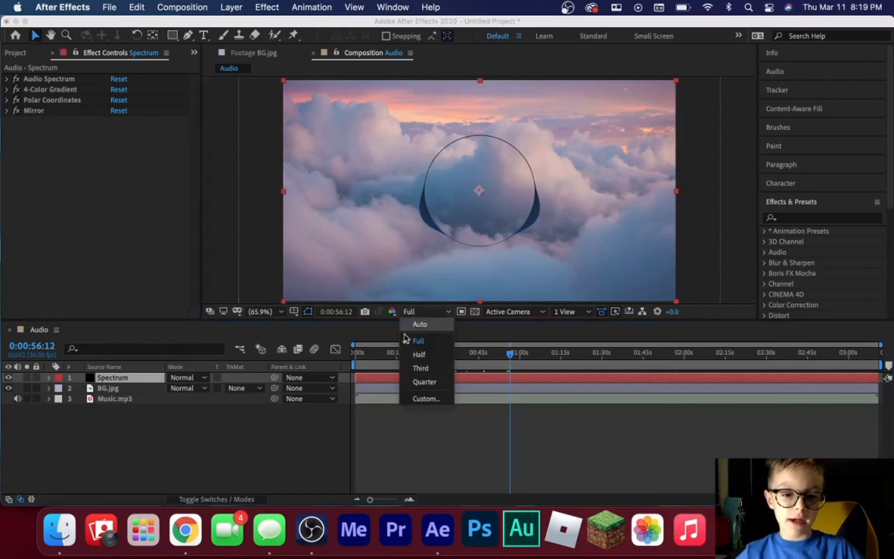
left_click(415, 369)
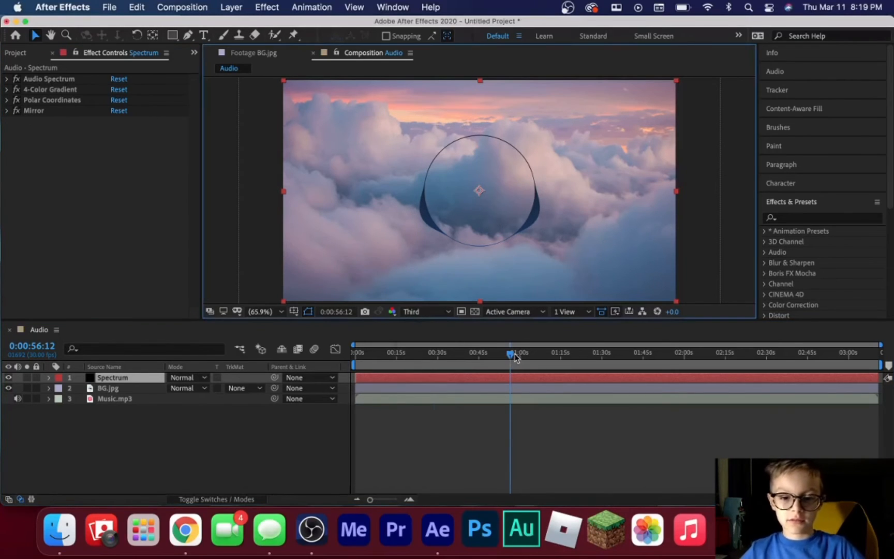
mouse_move(515, 357)
left_mouse_down()
mouse_move(483, 361)
mouse_move(504, 361)
left_mouse_up()
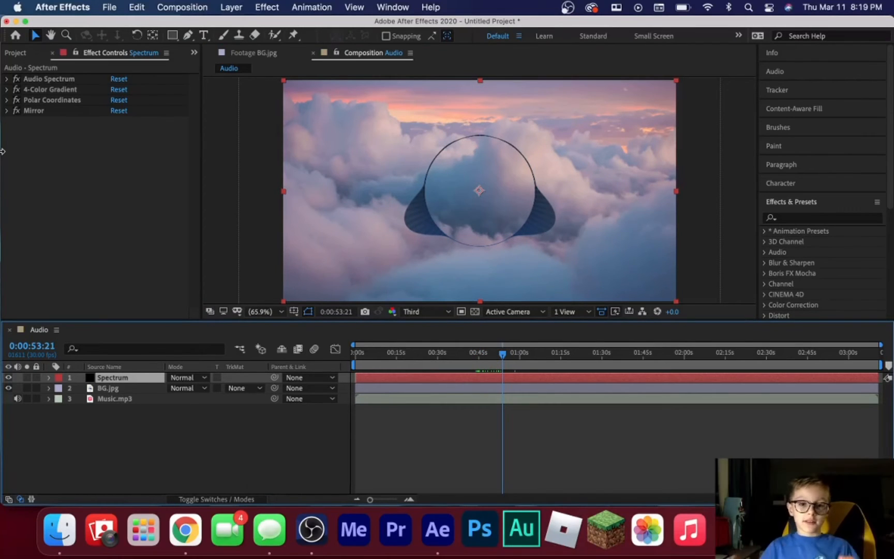
Step: Add Logo copy.png from the project footage to the composition between the Spectrum and BG.jpg layers
left_click(13, 53)
left_click(31, 200)
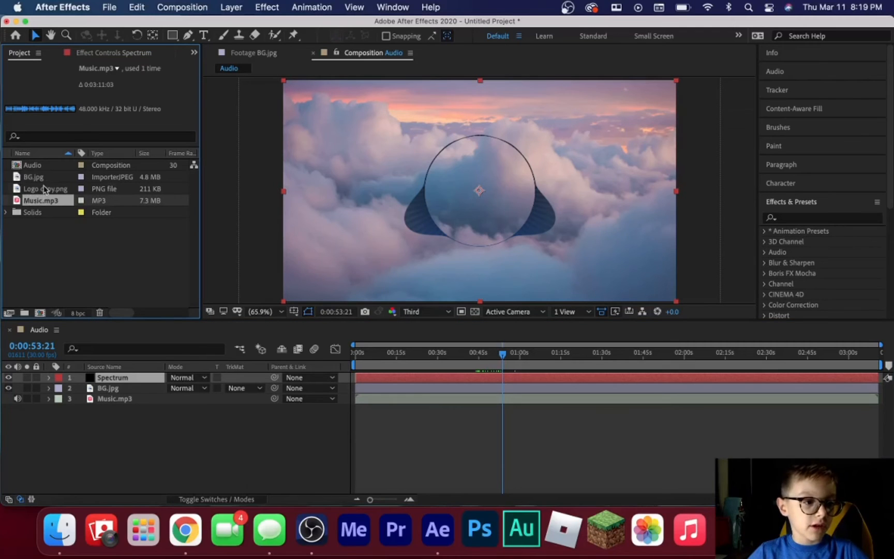
left_click_drag(45, 189, 117, 389)
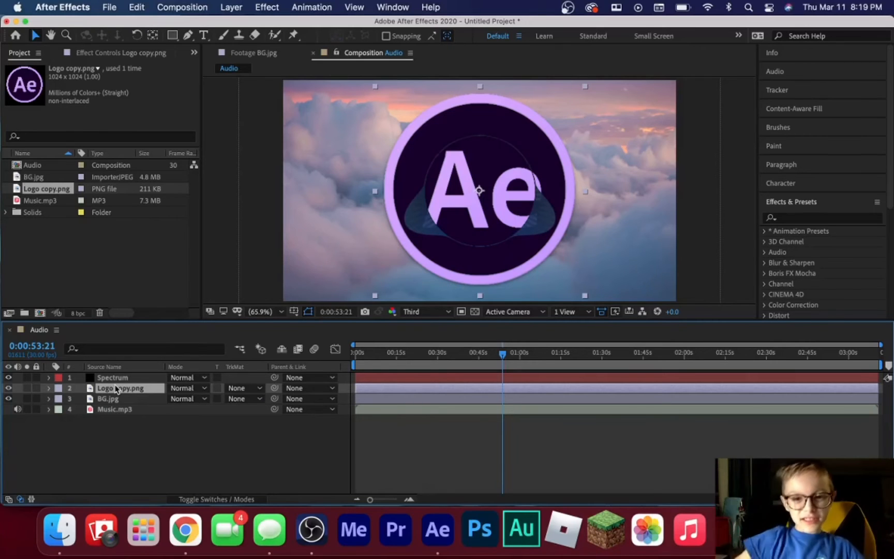
Step: Scale the Logo copy.png layer to 58% so it fits the spectrum ring, and hide its Scale property
key("s")
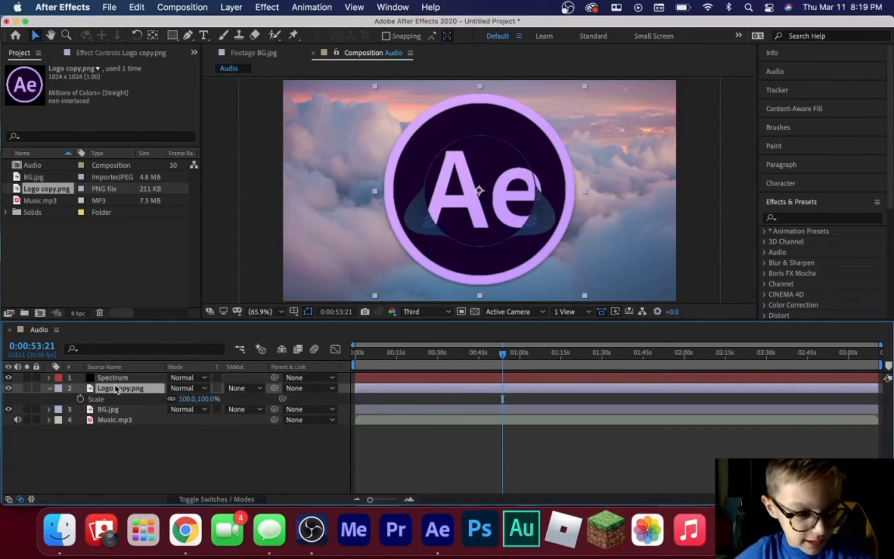
left_click(206, 398)
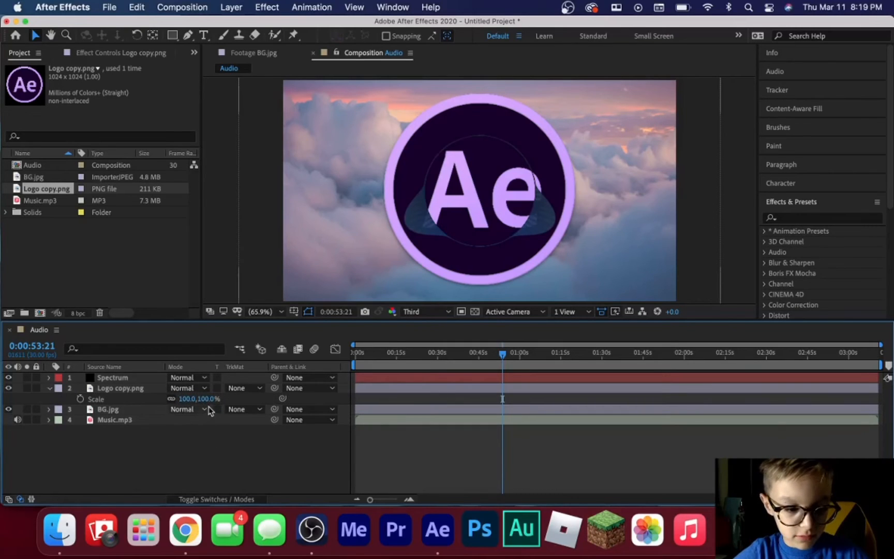
type("84")
key("Return")
left_click_drag(195, 399, 183, 400)
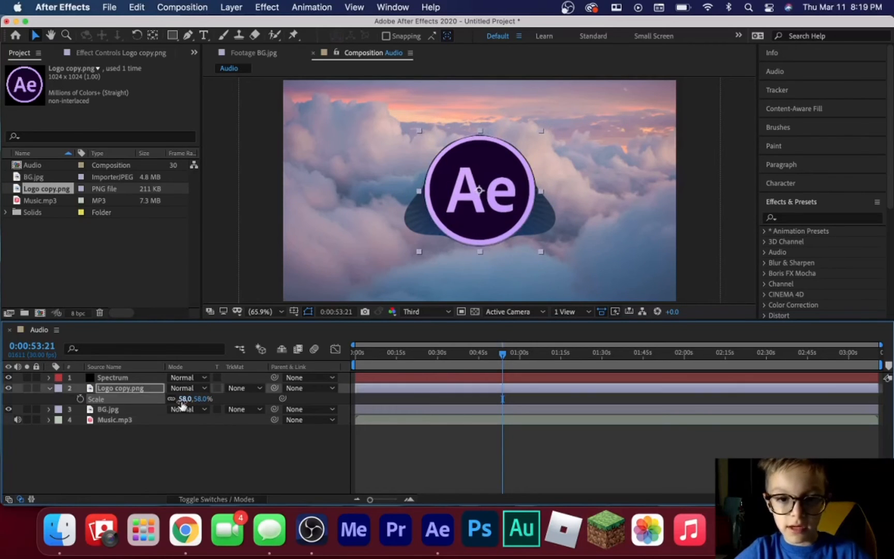
left_click(169, 444)
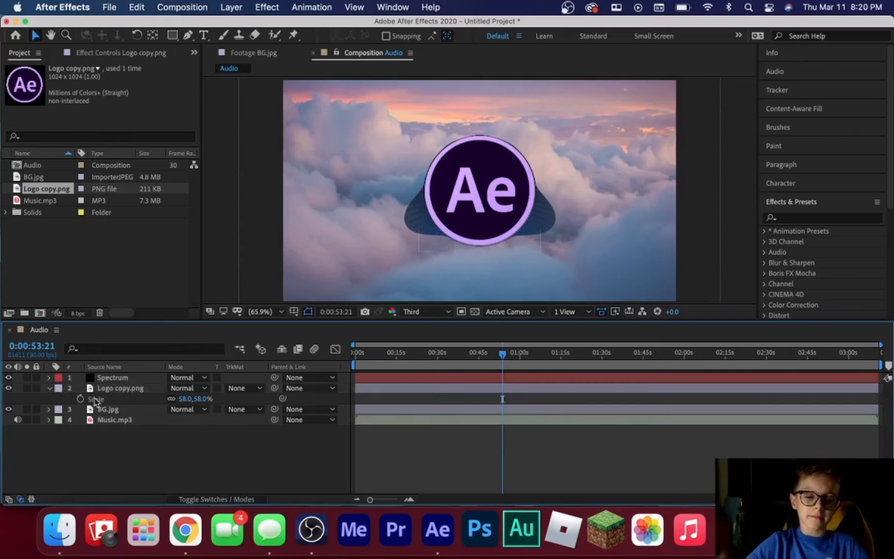
left_click(102, 389)
key("s")
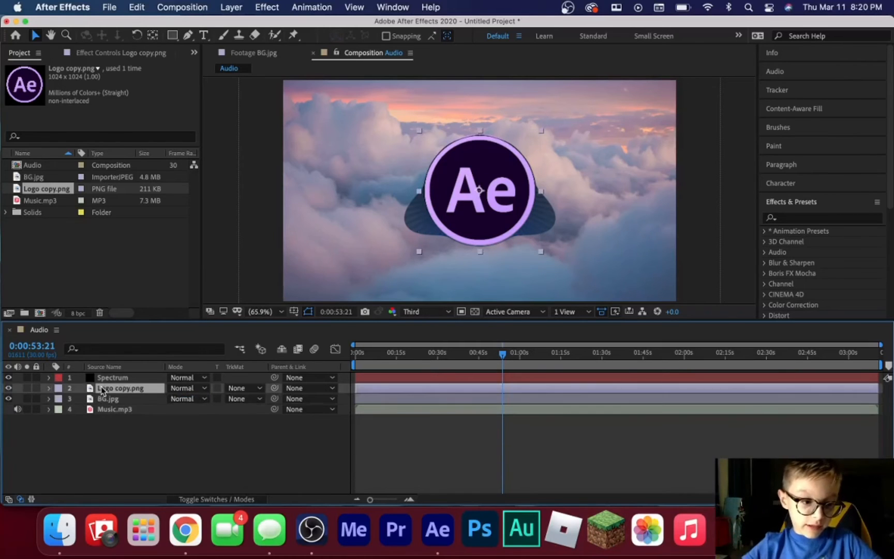
Step: Find the Wiggle - position preset, apply it to the BG.jpg layer, and check the background motion around 0:00:52:17
left_click(99, 411)
left_click(136, 429)
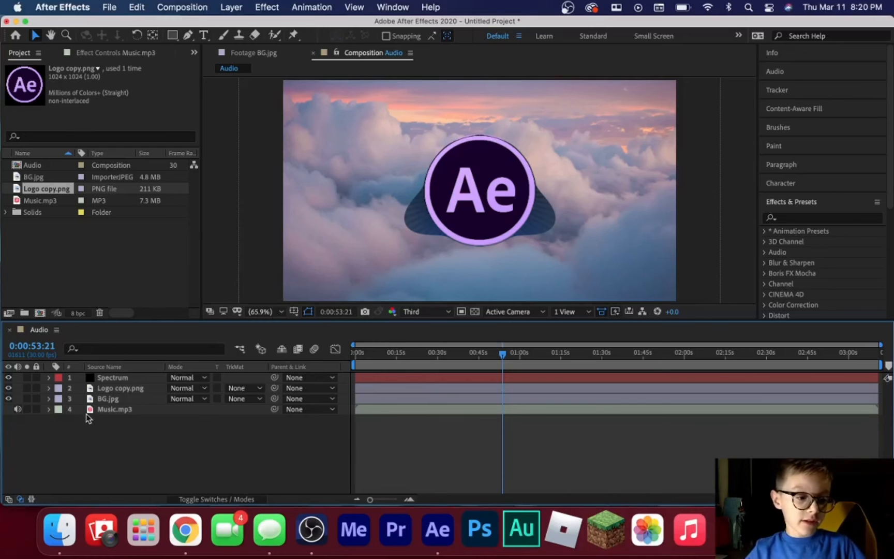
left_click(102, 400)
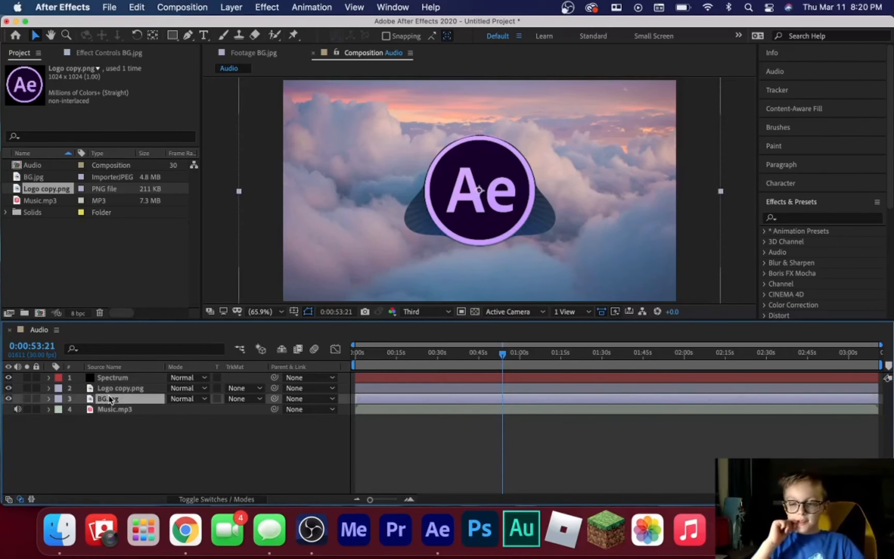
left_click(786, 219)
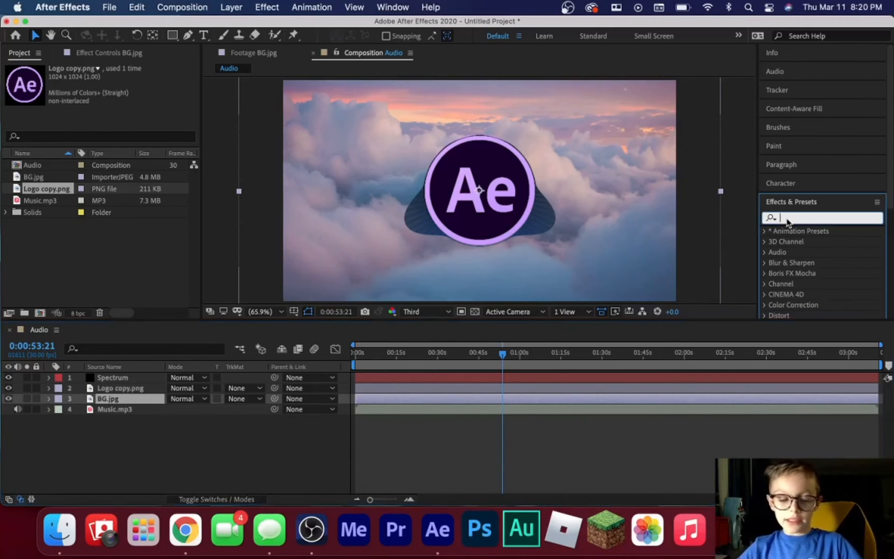
type("wi")
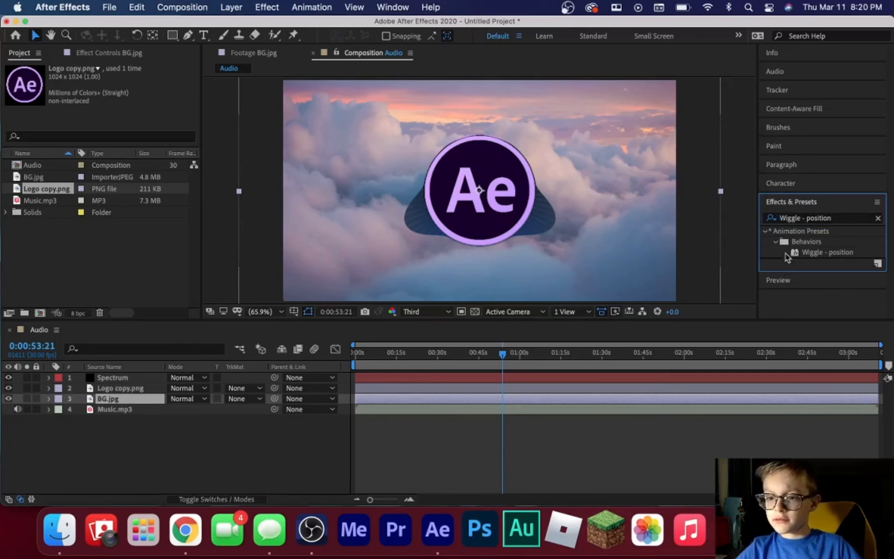
left_click(809, 254)
left_click_drag(834, 251, 130, 405)
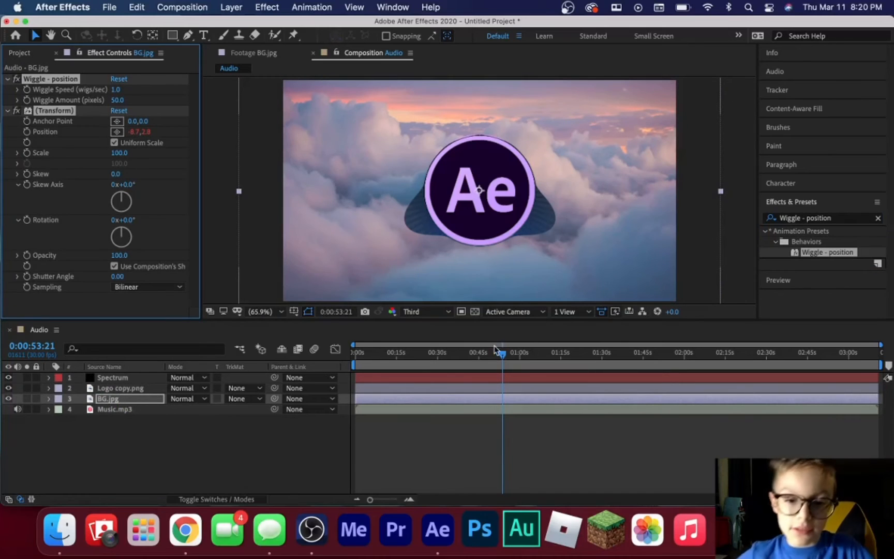
mouse_move(507, 359)
left_mouse_down()
mouse_move(461, 367)
mouse_move(499, 365)
left_mouse_up()
left_click(95, 435)
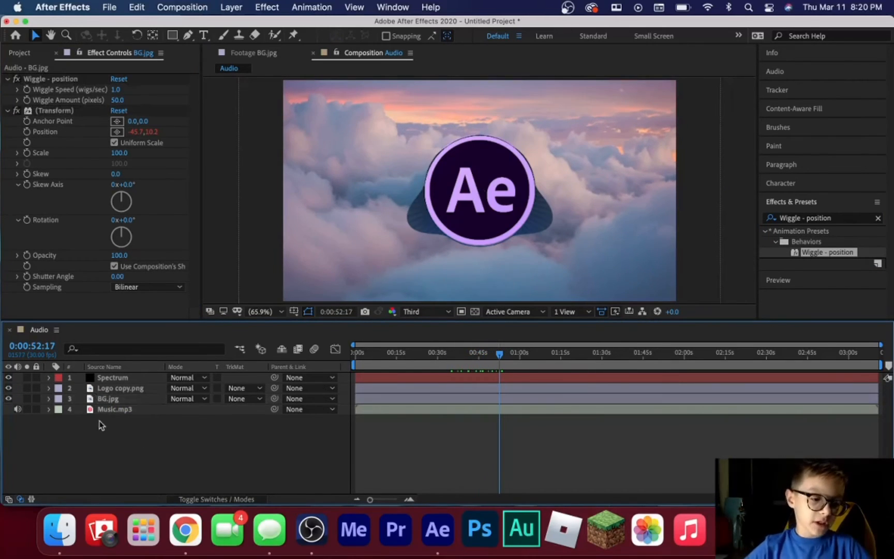
Step: Convert the Music.mp3 layer's audio to keyframes
left_click(111, 410)
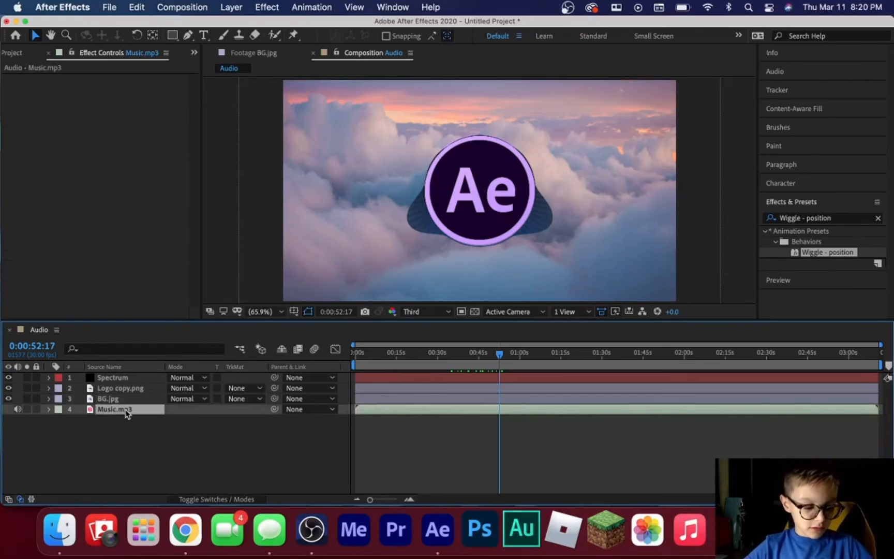
right_click(125, 413)
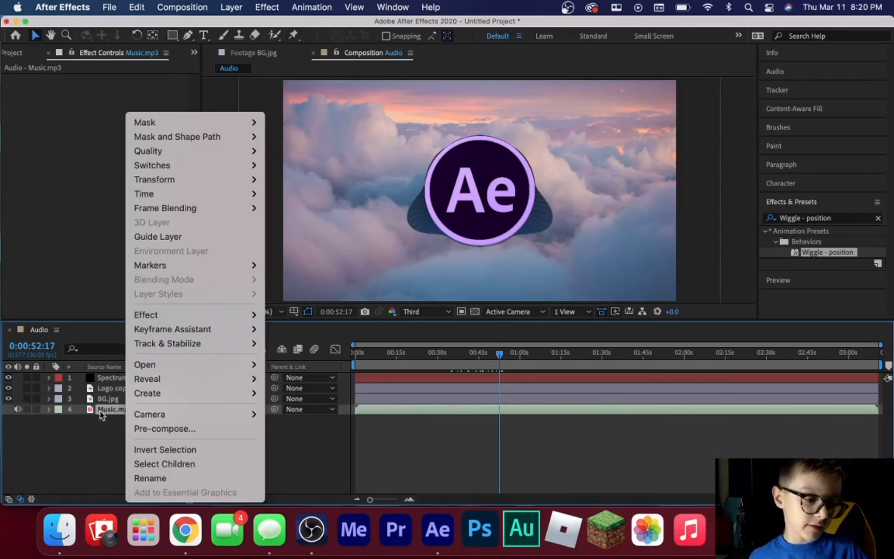
mouse_move(175, 334)
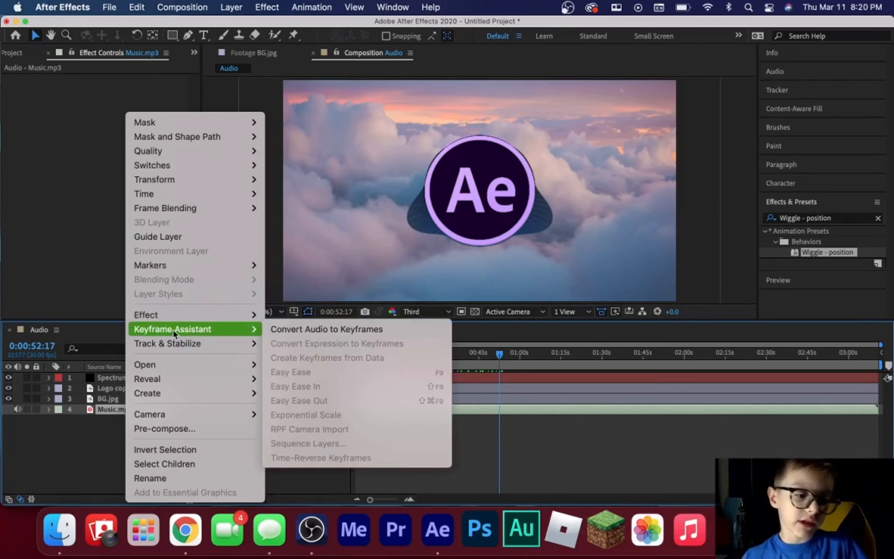
left_click(289, 331)
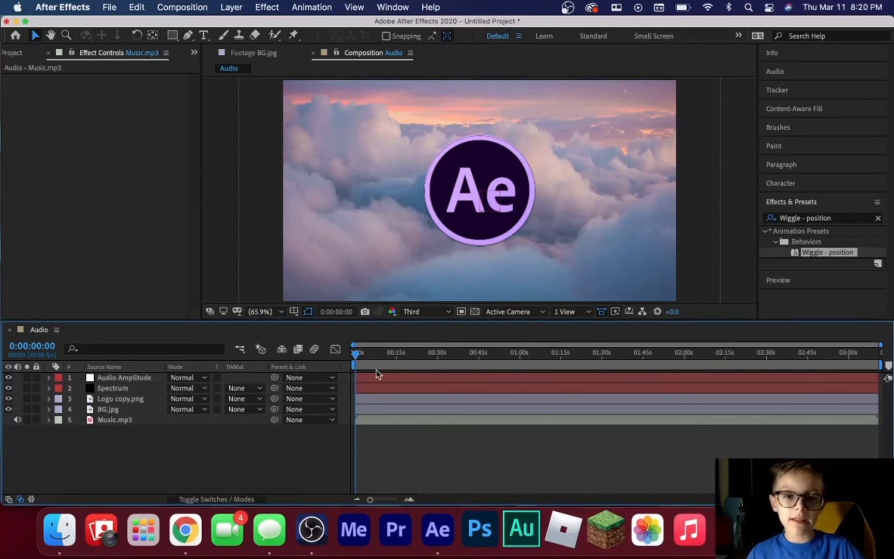
Step: Delete the Left Channel and Right Channel effects from the Audio Amplitude layer and collapse Both Channels
left_click(99, 378)
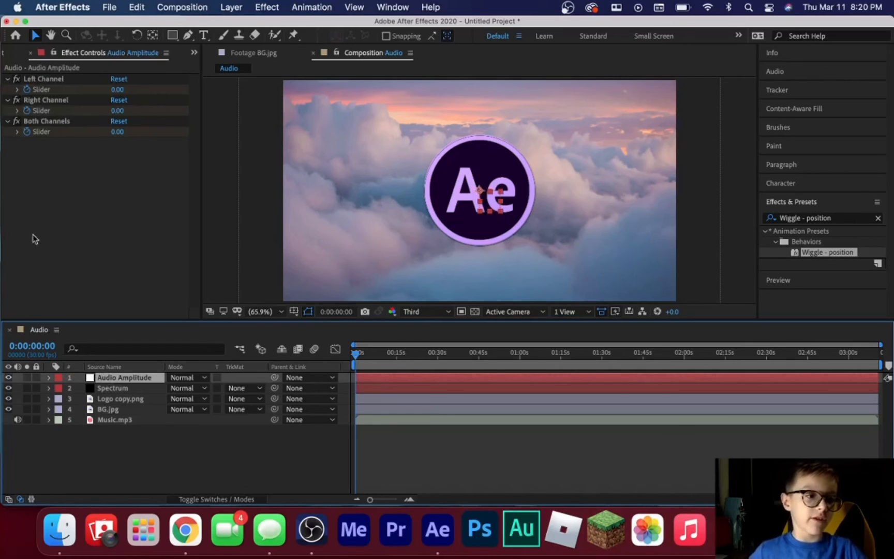
left_click(29, 81)
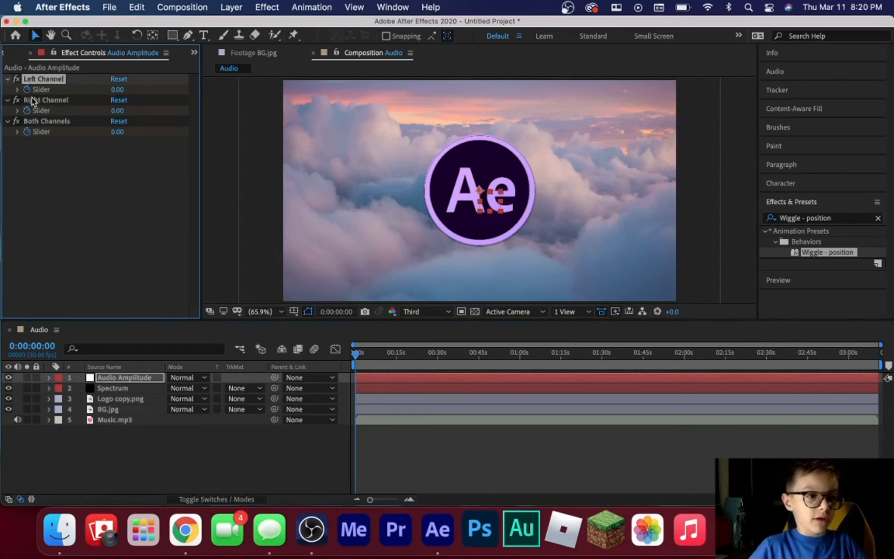
left_click(37, 100, "shift")
key("Delete")
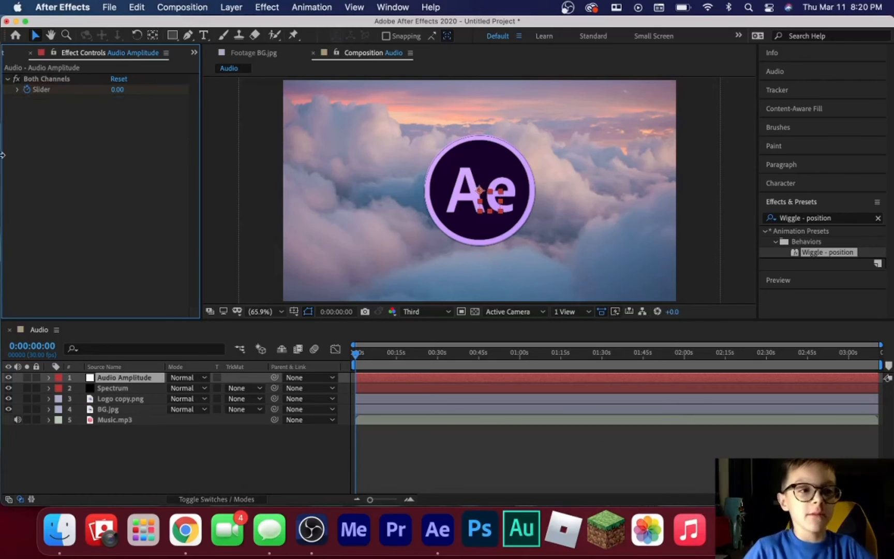
left_click(7, 80)
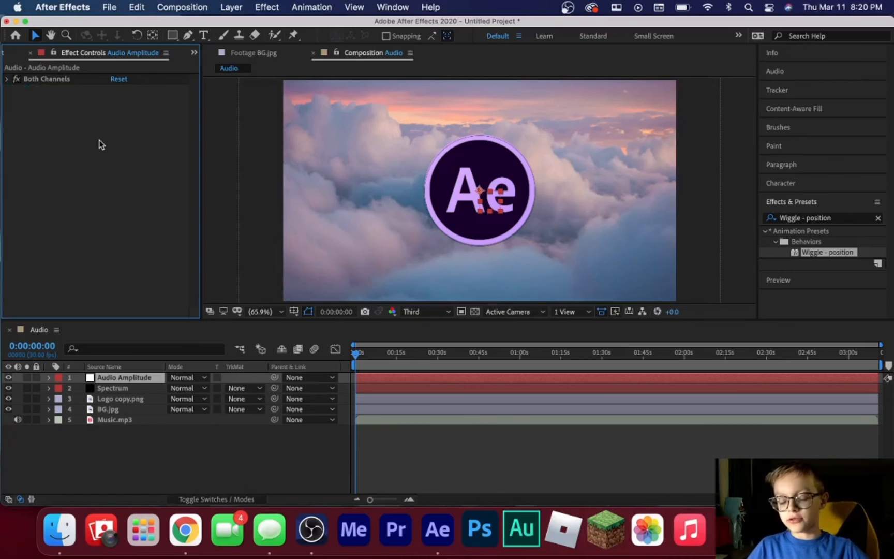
Step: Move the current time to 0:00:13:04, expand the Audio Amplitude layer's Both Channels effect in the timeline, and select its Slider property
left_click(393, 363)
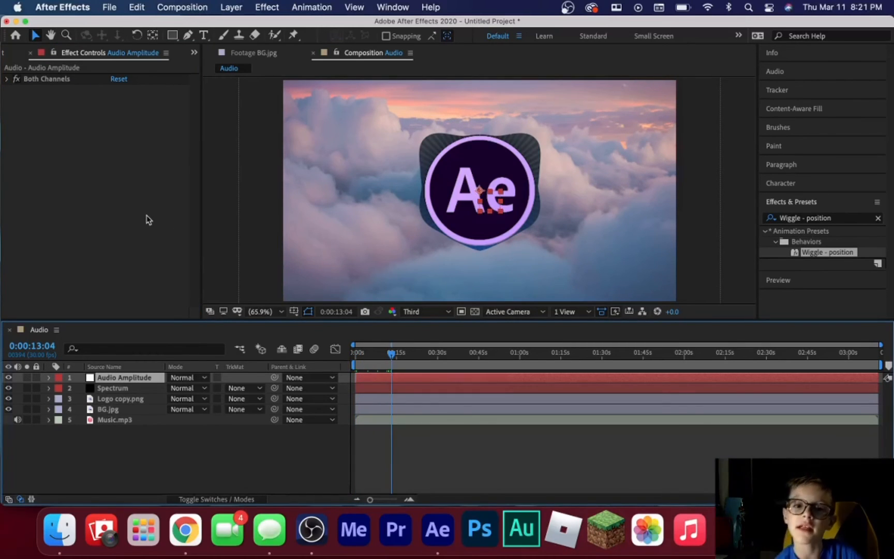
left_click(130, 209)
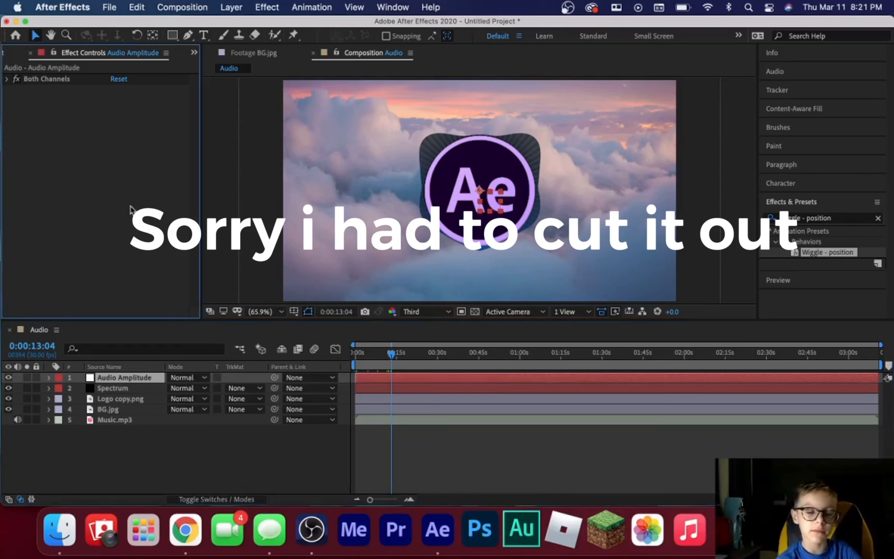
left_click(7, 79)
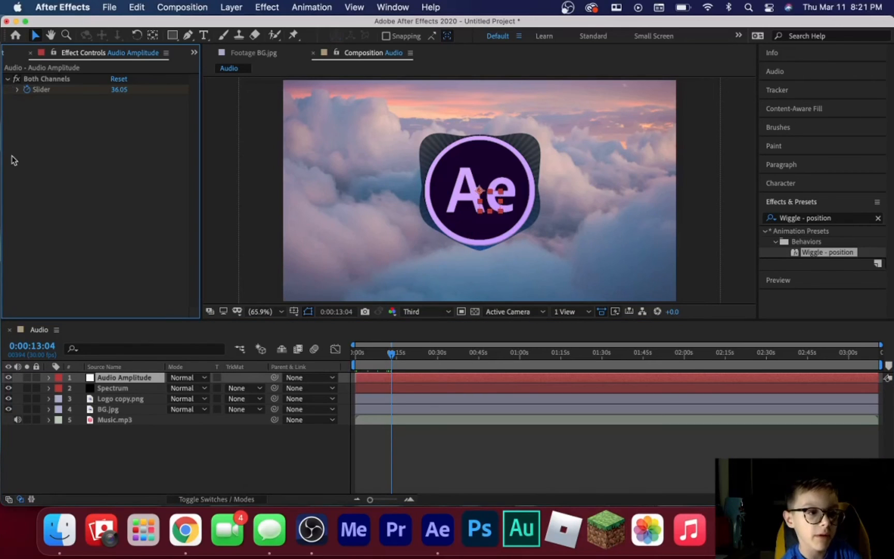
left_click(18, 90)
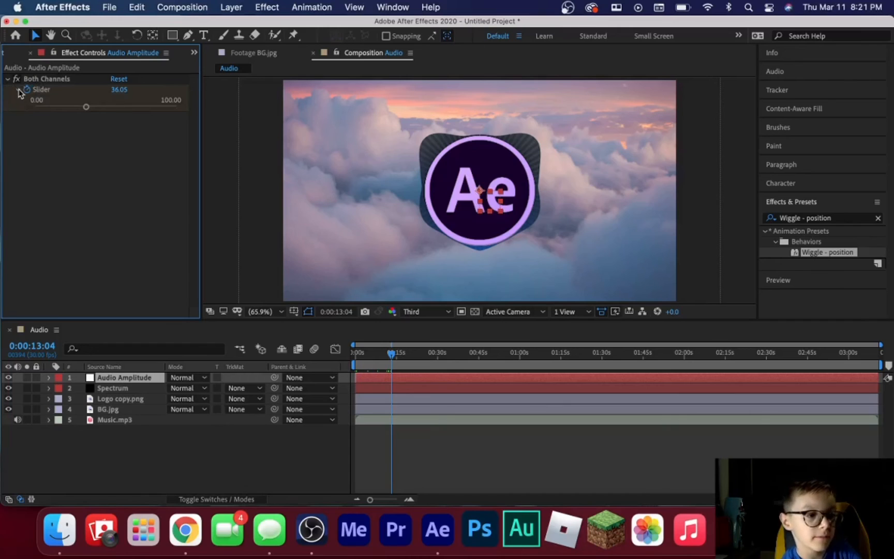
left_click(18, 90)
left_click(48, 378)
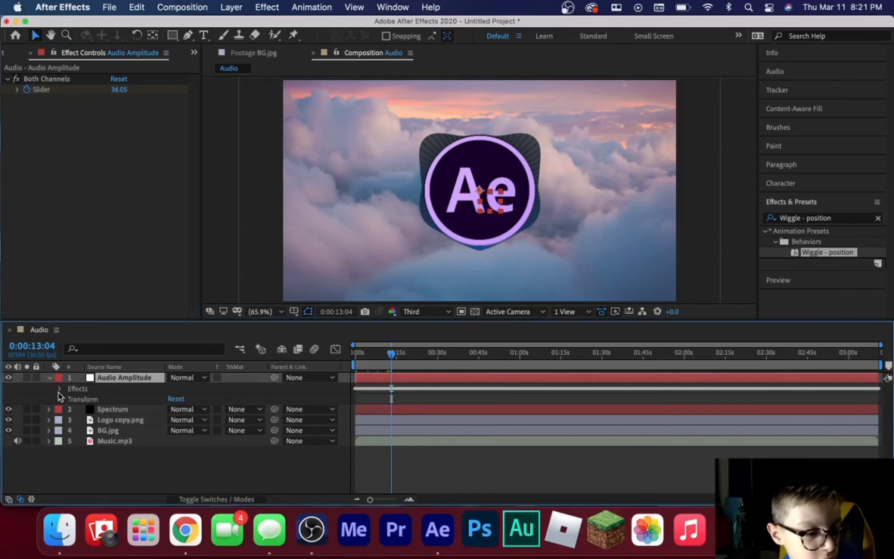
left_click(59, 388)
left_click(71, 399)
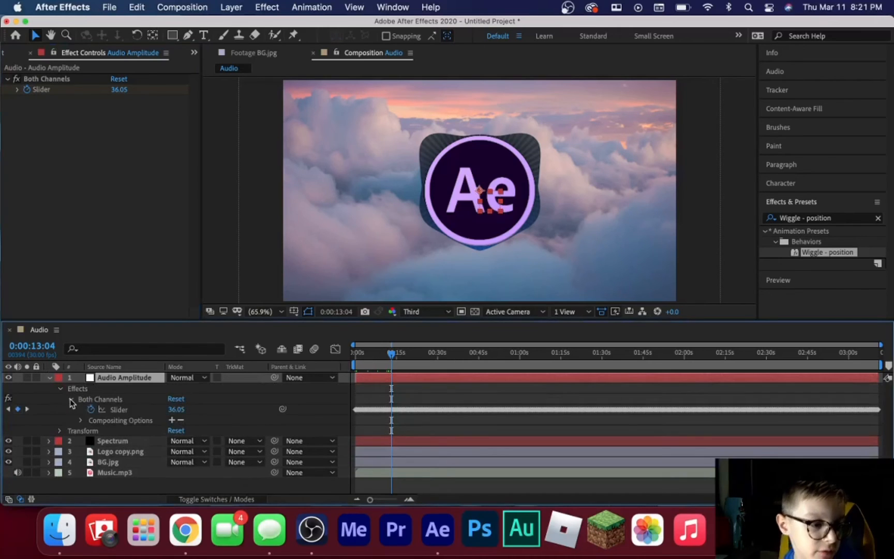
left_click(123, 410)
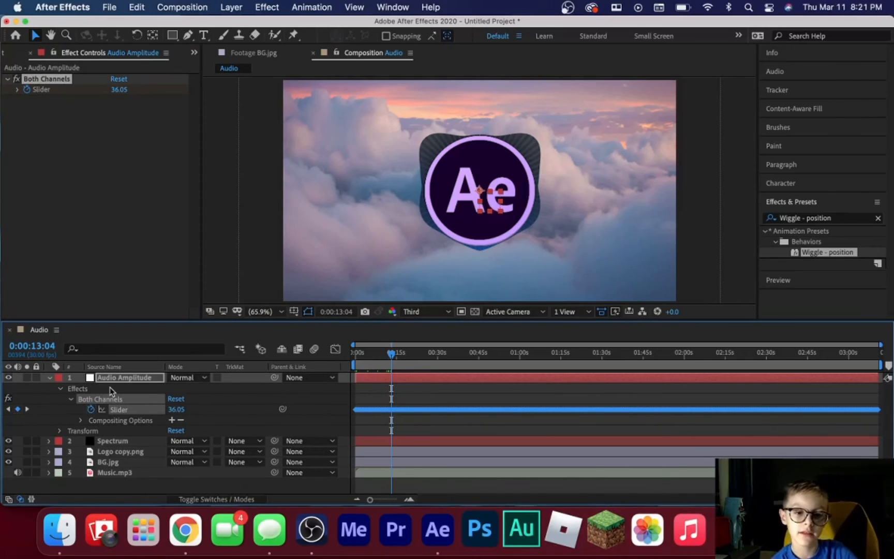
Step: Add an expression to BG.jpg's Wiggle Speed that adds 0 to the Audio Amplitude layer's Both Channels Slider through a pick-whip link
left_click(52, 402)
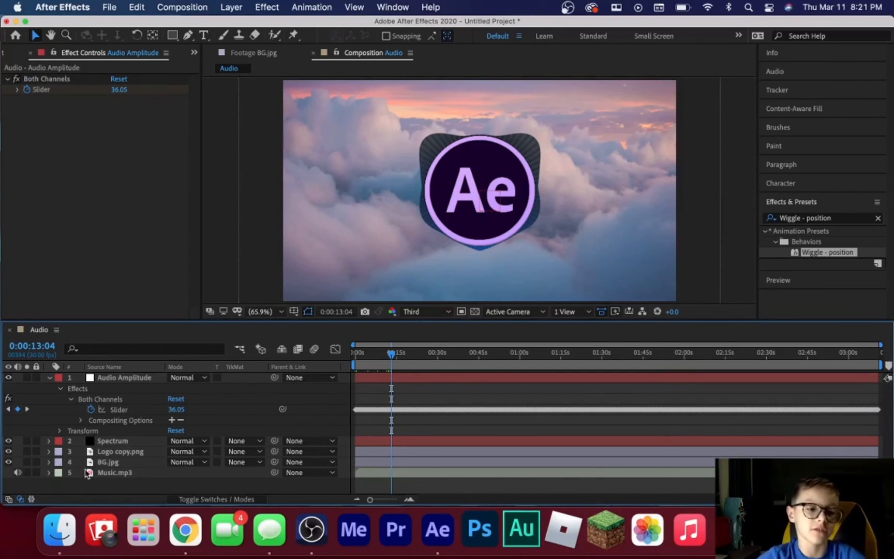
left_click(105, 465)
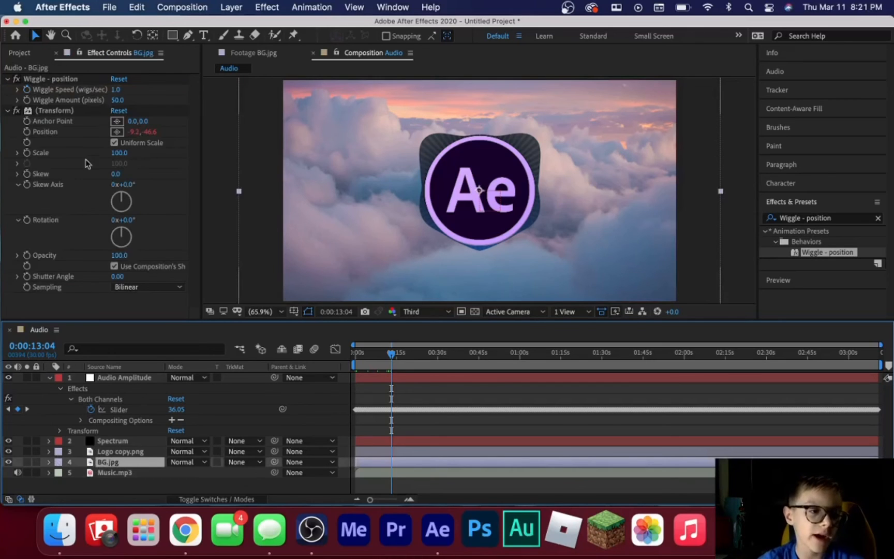
left_click(27, 90, "alt")
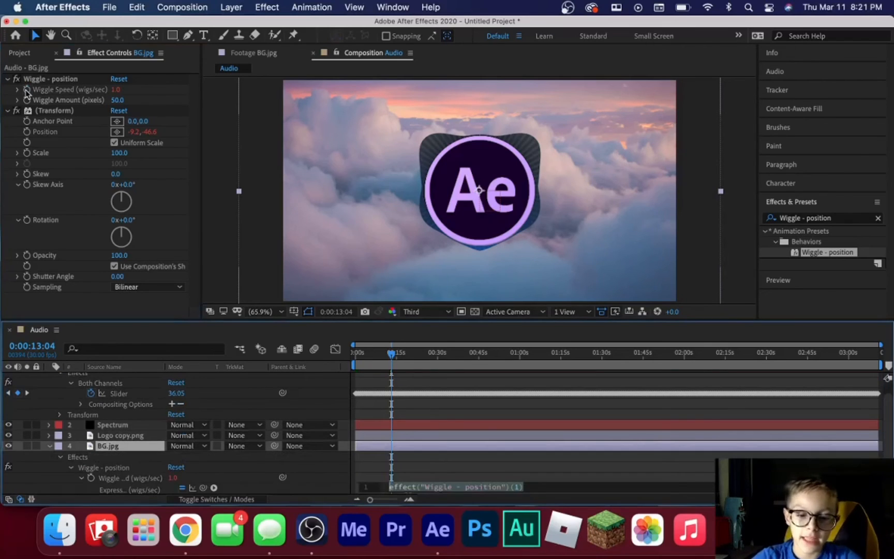
scroll(479, 441, "down", 3)
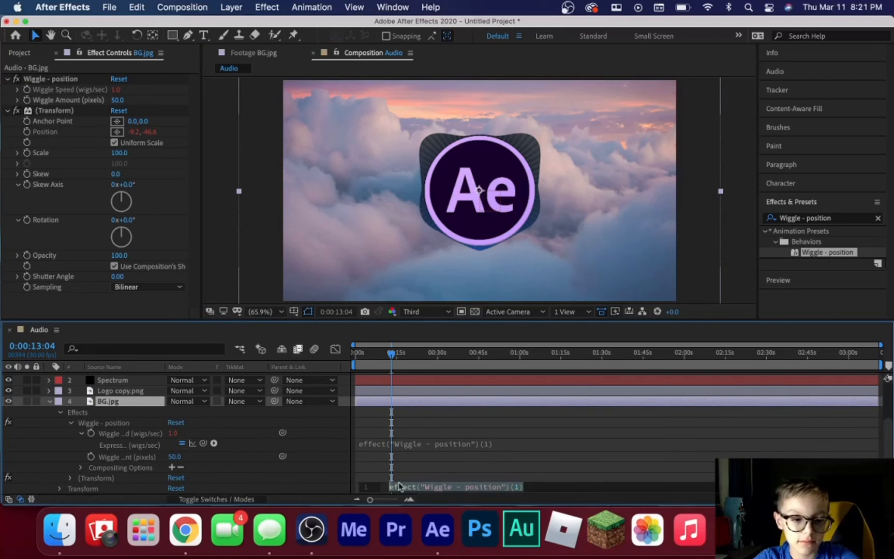
scroll(499, 412, "up", 5)
scroll(499, 413, "down", 5)
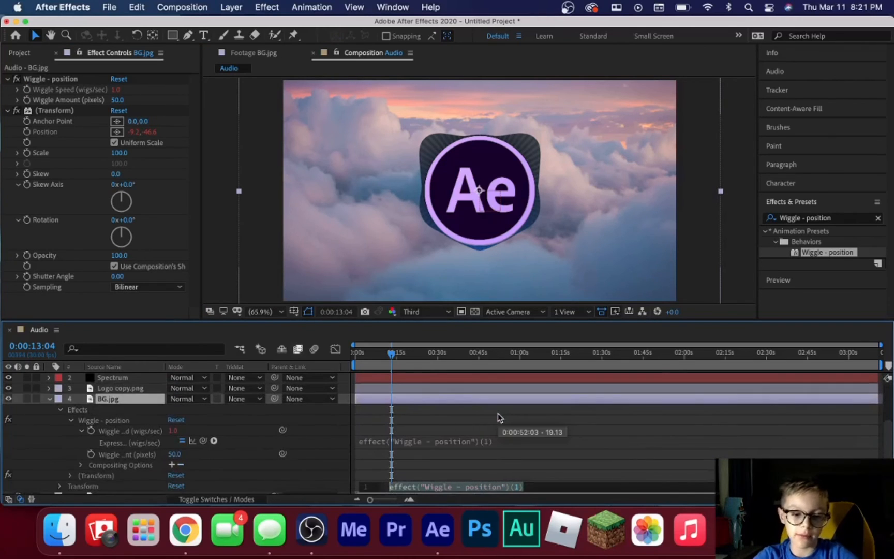
type("0+")
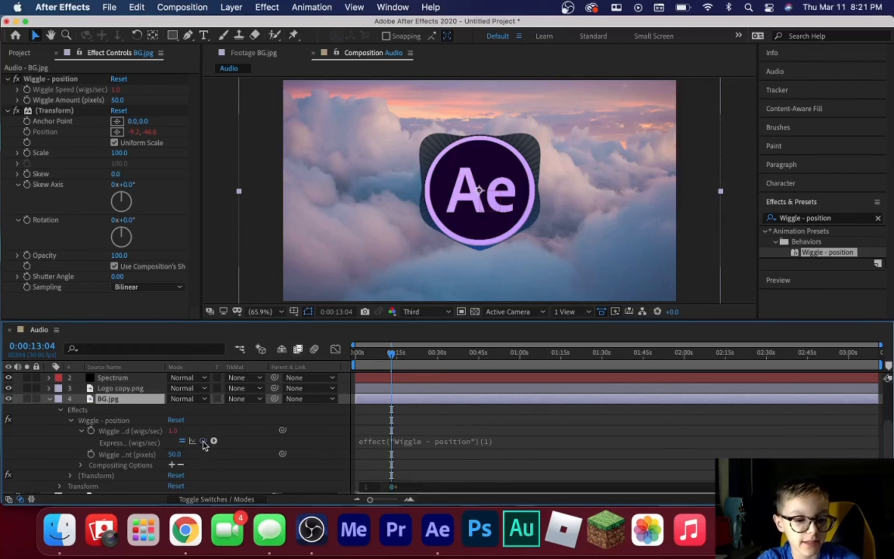
left_click_drag(203, 441, 136, 389)
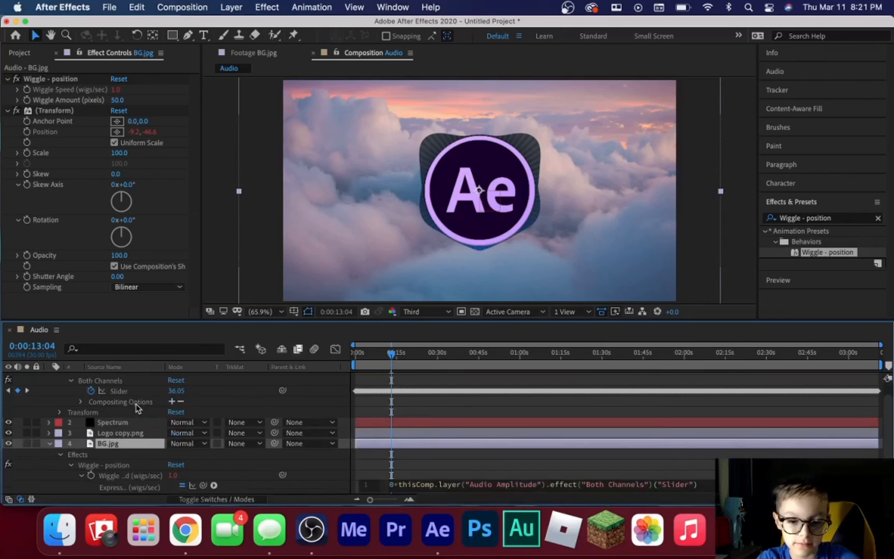
left_click(329, 475)
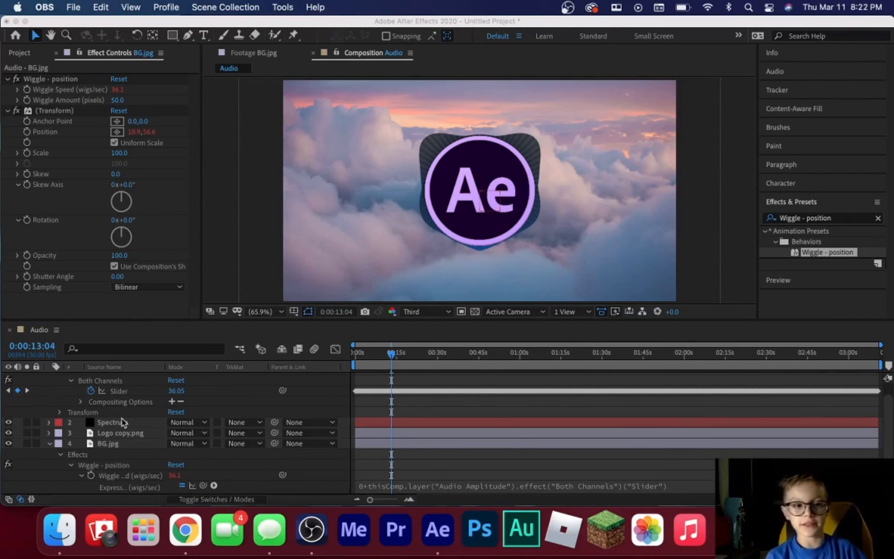
Step: Give BG.jpg's Wiggle Amount an expression of 0+ the Audio Amplitude layer's Both Channels Slider, multiplied by 0.4
left_click(27, 100, "alt")
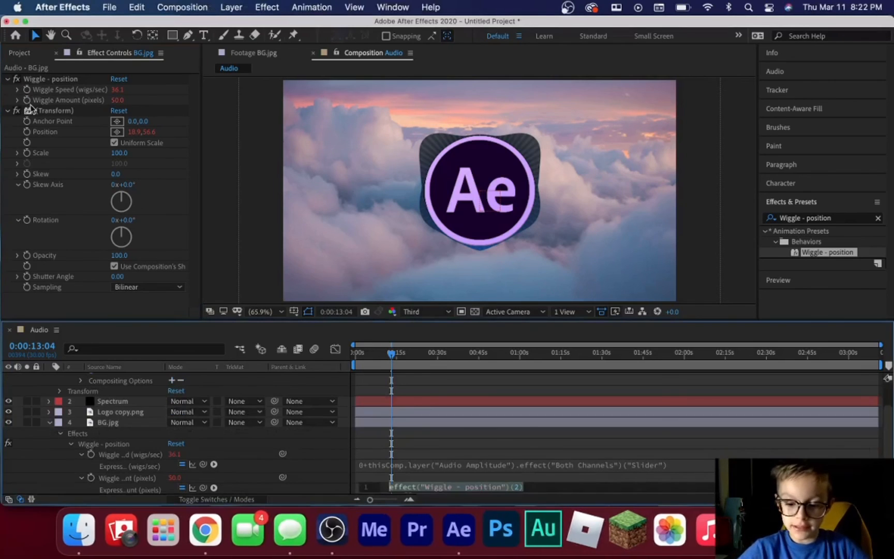
type("0+")
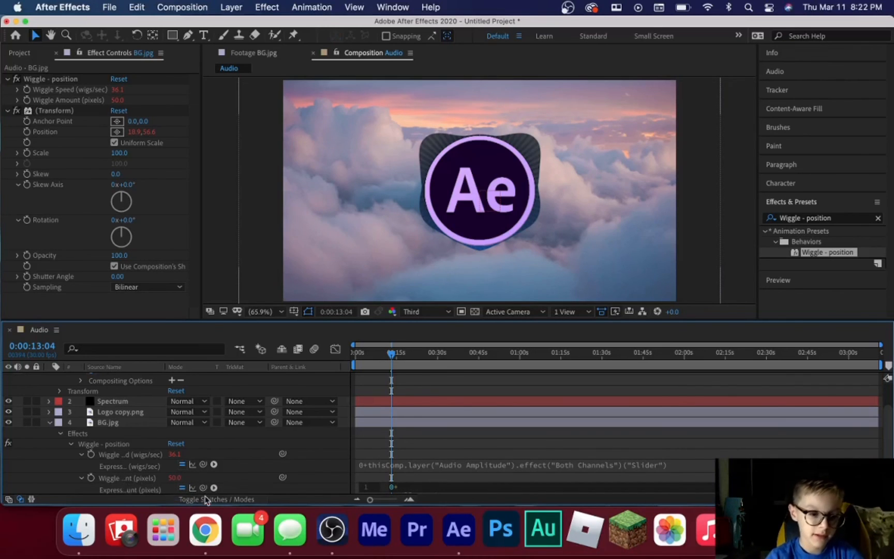
left_click_drag(203, 488, 131, 410)
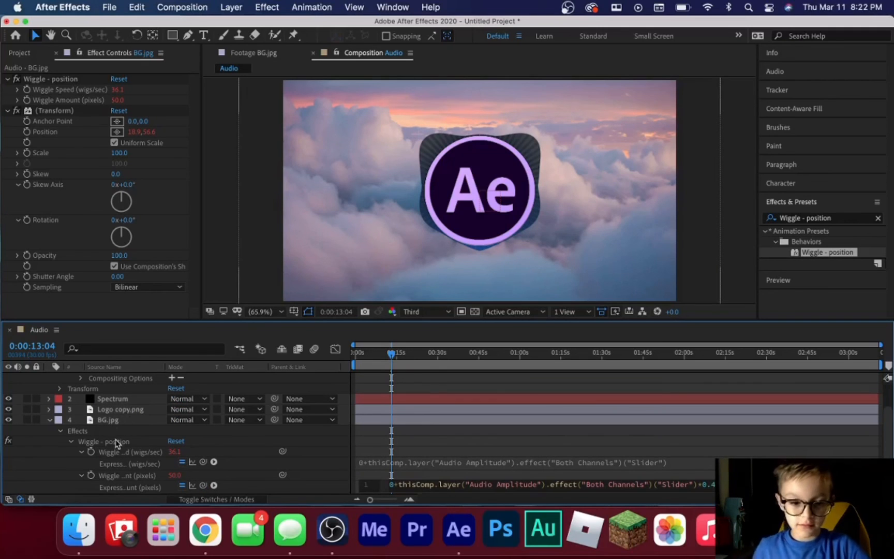
left_click(299, 463)
Step: Collapse the Audio Amplitude and BG.jpg layers and check the audio-driven background motion up to 0:00:49:19
scroll(303, 461, "up", 2)
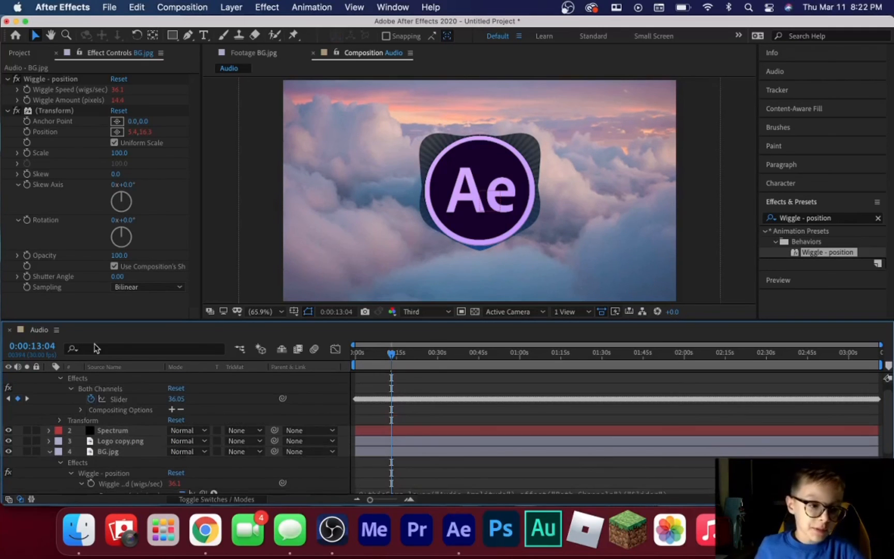
scroll(93, 344, "up", 3)
left_click(48, 378)
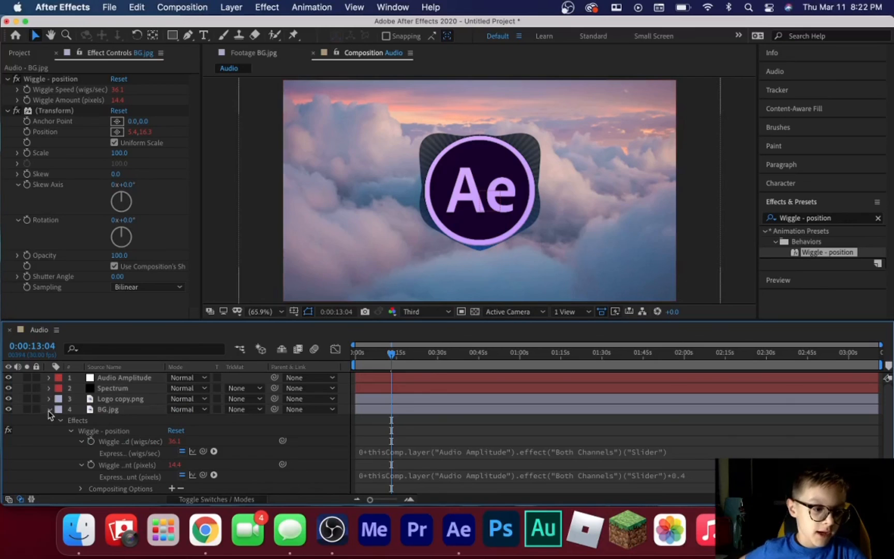
left_click(49, 410)
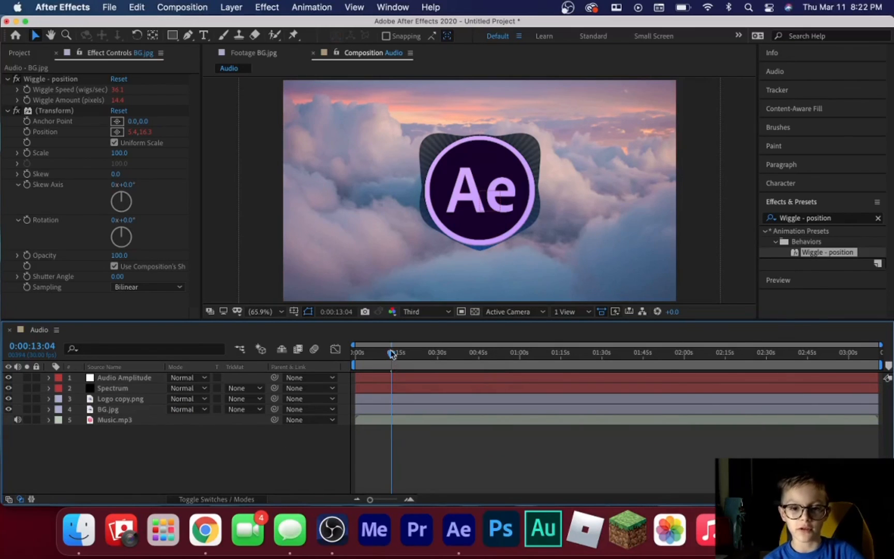
left_click_drag(402, 360, 491, 427)
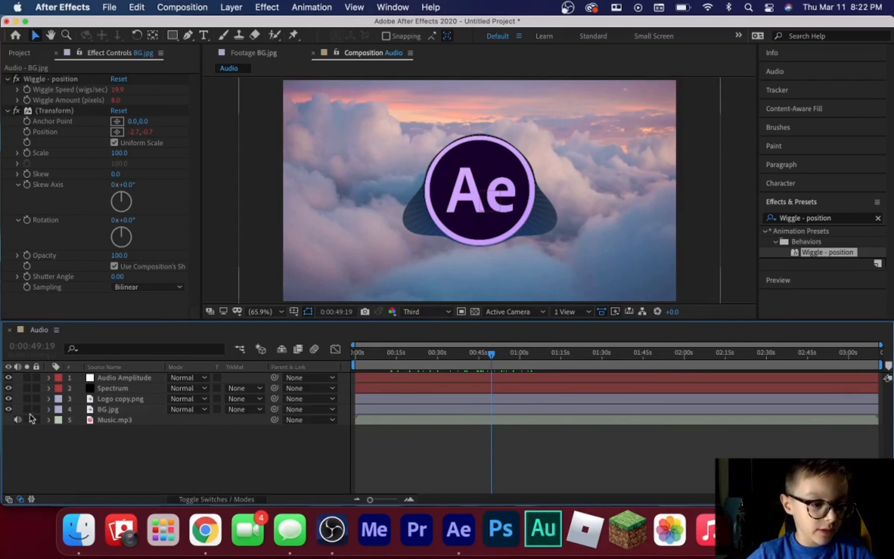
Step: Change the multiplier in BG.jpg's Wiggle Amount expression to 1 and check the background motion up to 0:01:20:27
left_click(48, 409)
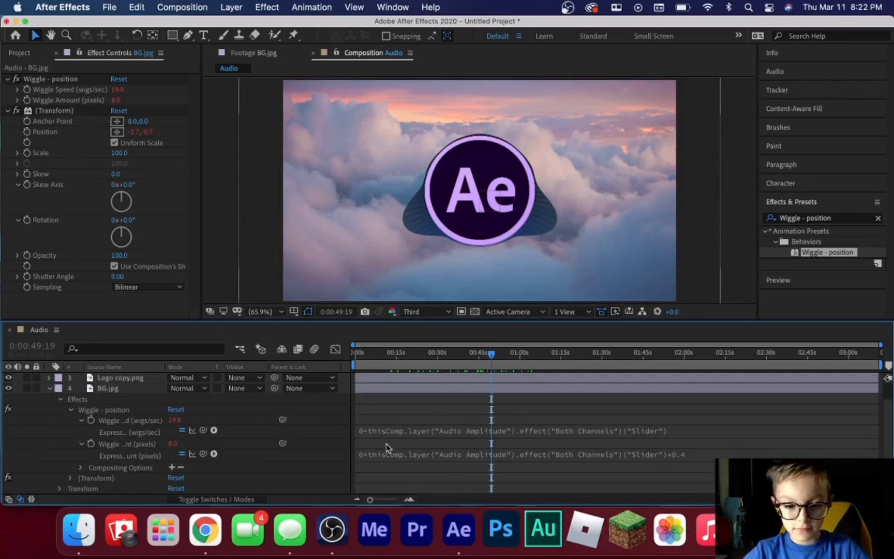
left_click(726, 454)
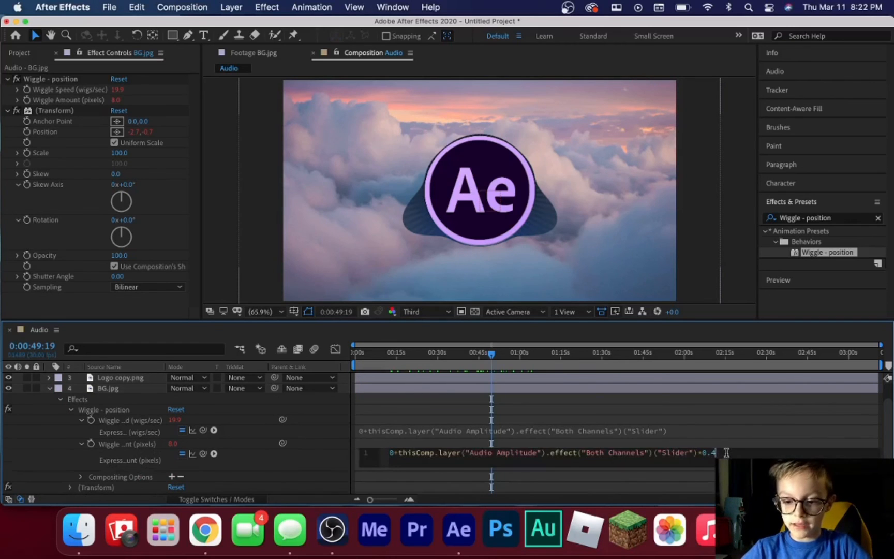
type("1")
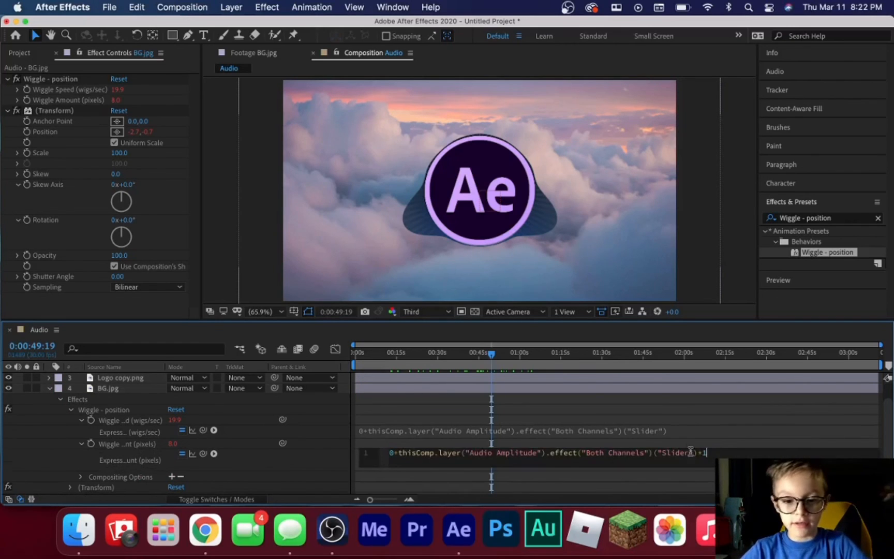
left_click(297, 452)
left_click_drag(491, 354, 575, 391)
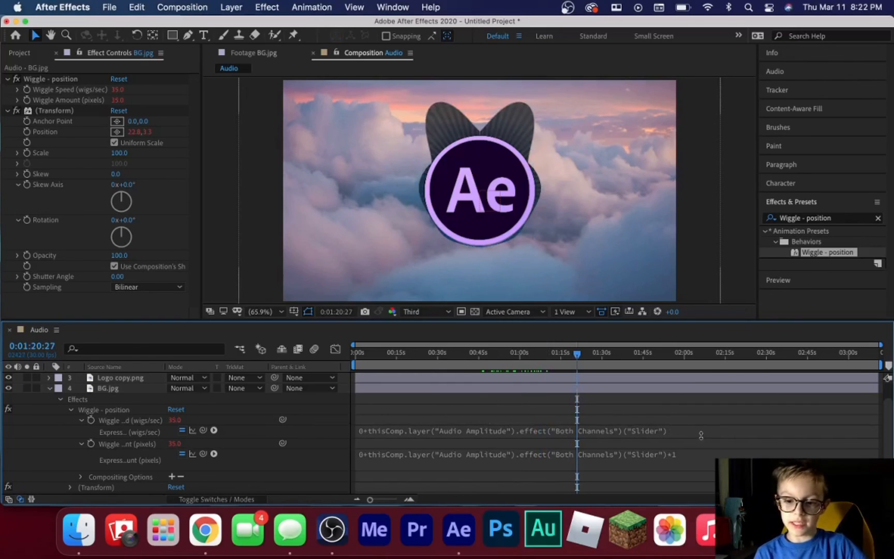
left_click(50, 389)
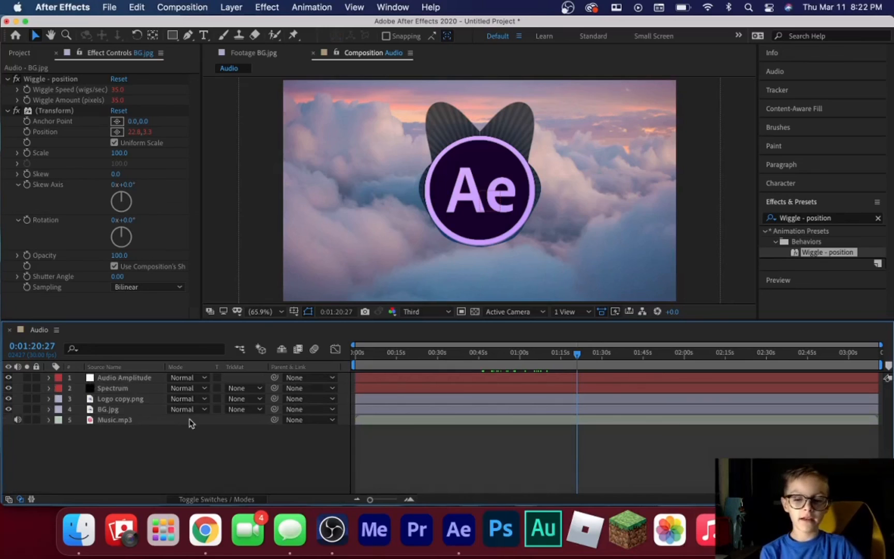